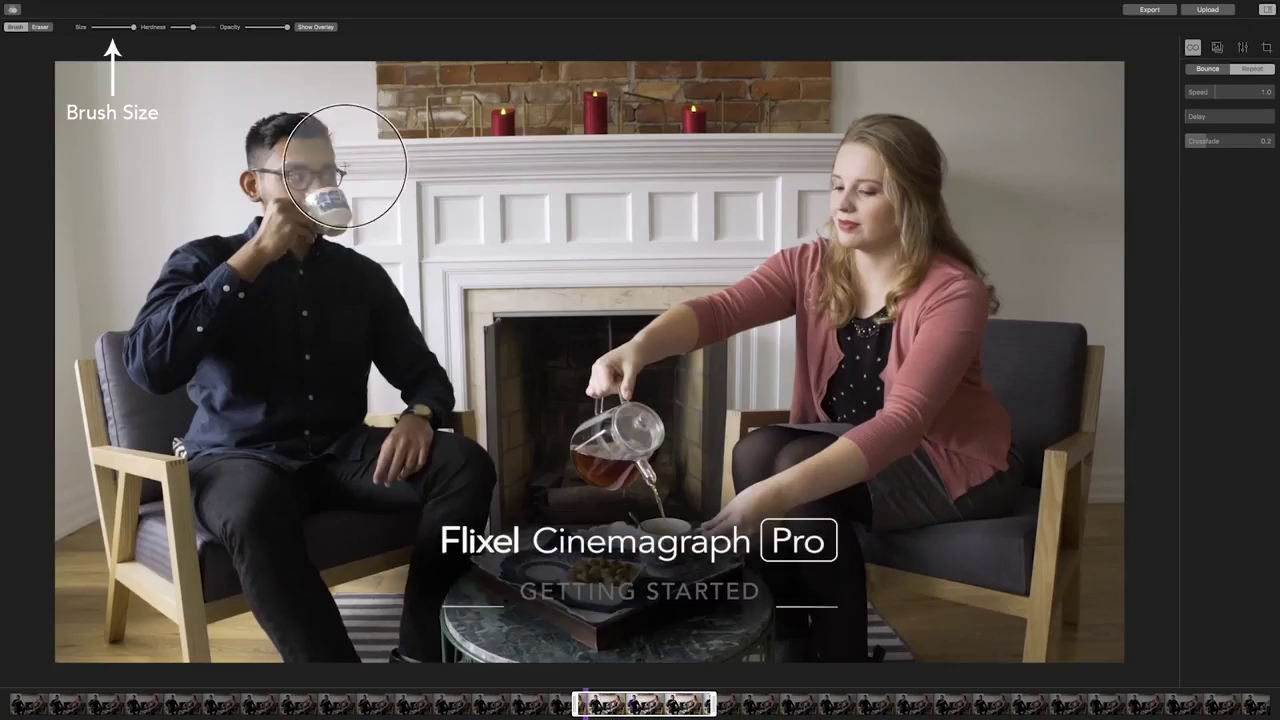
# Import the milk-pouring video into the editor by dragging it in.
pyautogui.moveTo(349, 166)
pyautogui.mouseDown()
pyautogui.moveTo(271, 143)
pyautogui.moveTo(395, 268)
pyautogui.moveTo(424, 450)
pyautogui.mouseUp()
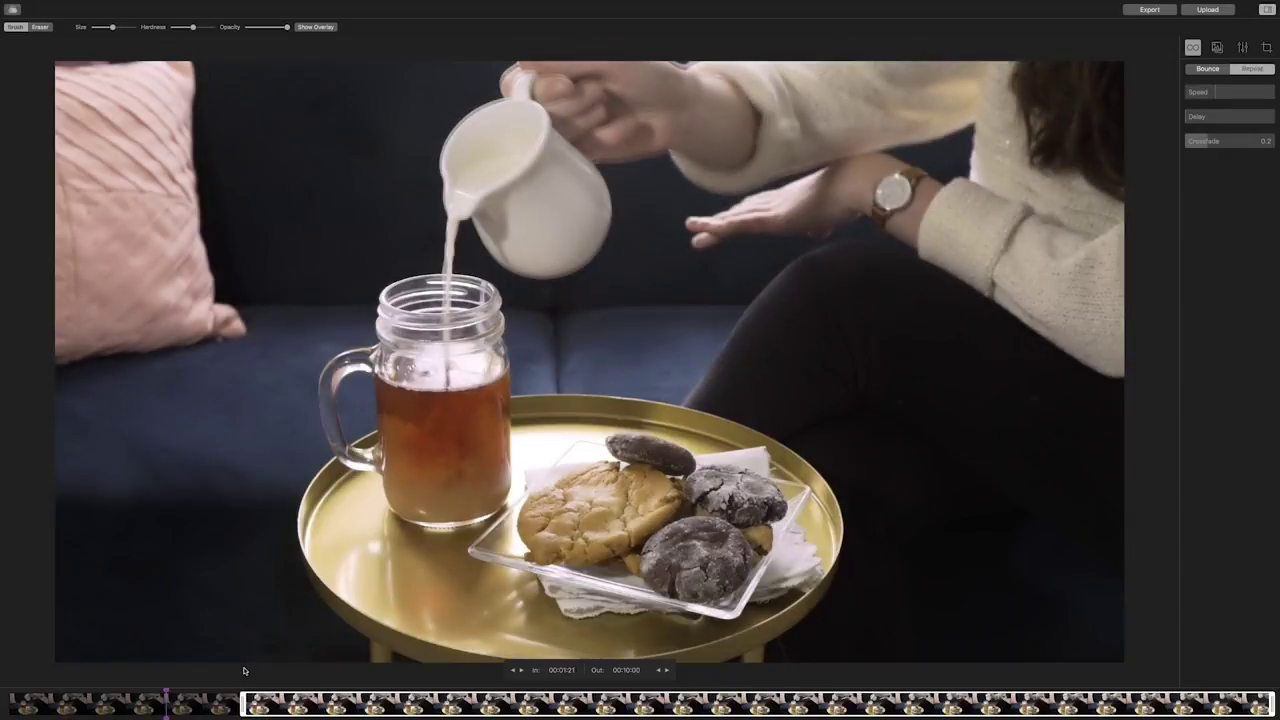
# Trim the loop to 00:02:04–00:06:09 and pick the frame used as the still image.
pyautogui.moveTo(244, 672)
pyautogui.mouseDown()
pyautogui.moveTo(312, 665)
pyautogui.moveTo(254, 672)
pyautogui.mouseUp()
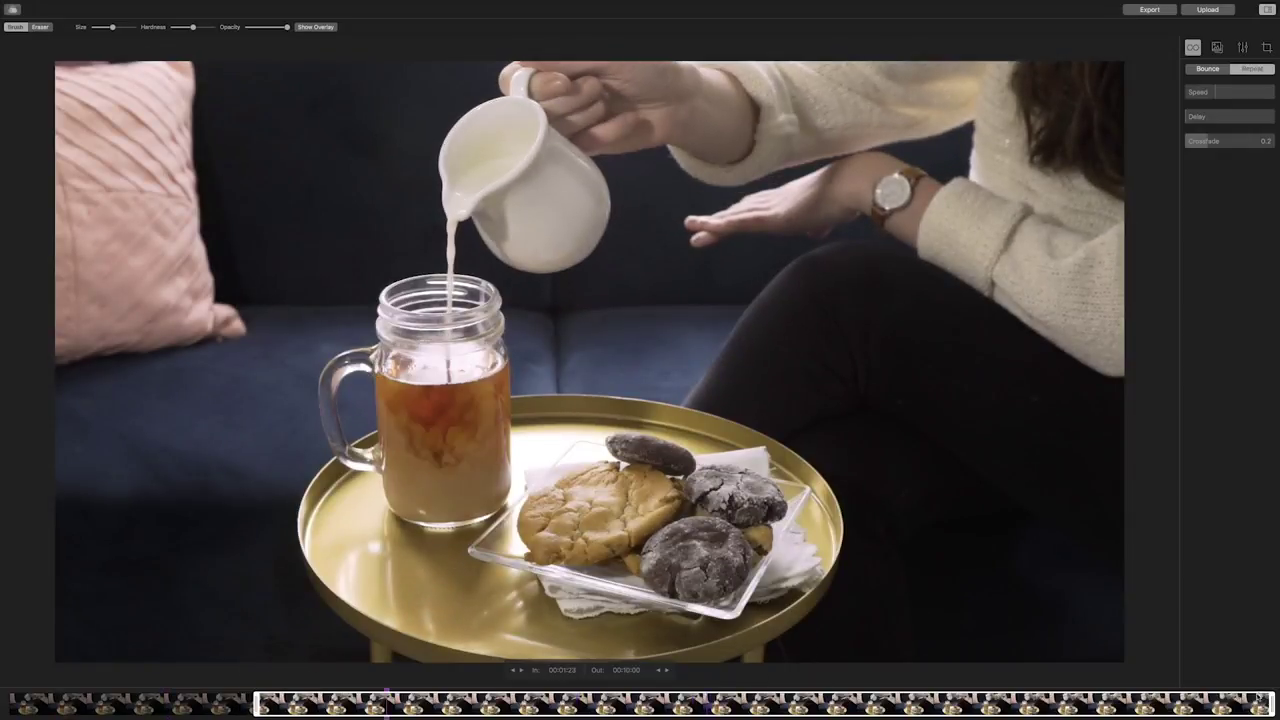
pyautogui.moveTo(1256, 697); pyautogui.dragTo(644, 671)
pyautogui.moveTo(256, 704); pyautogui.dragTo(283, 703)
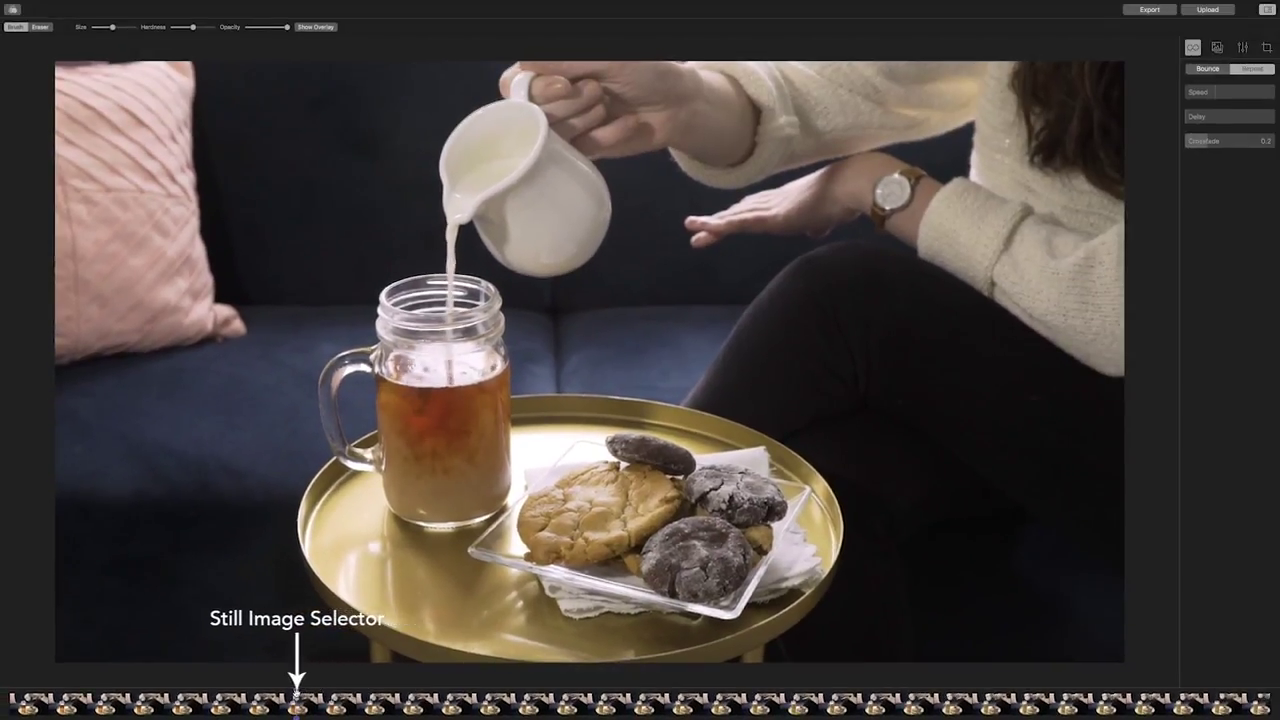
pyautogui.moveTo(297, 690)
pyautogui.mouseDown()
pyautogui.moveTo(286, 690)
pyautogui.moveTo(313, 690)
pyautogui.mouseUp()
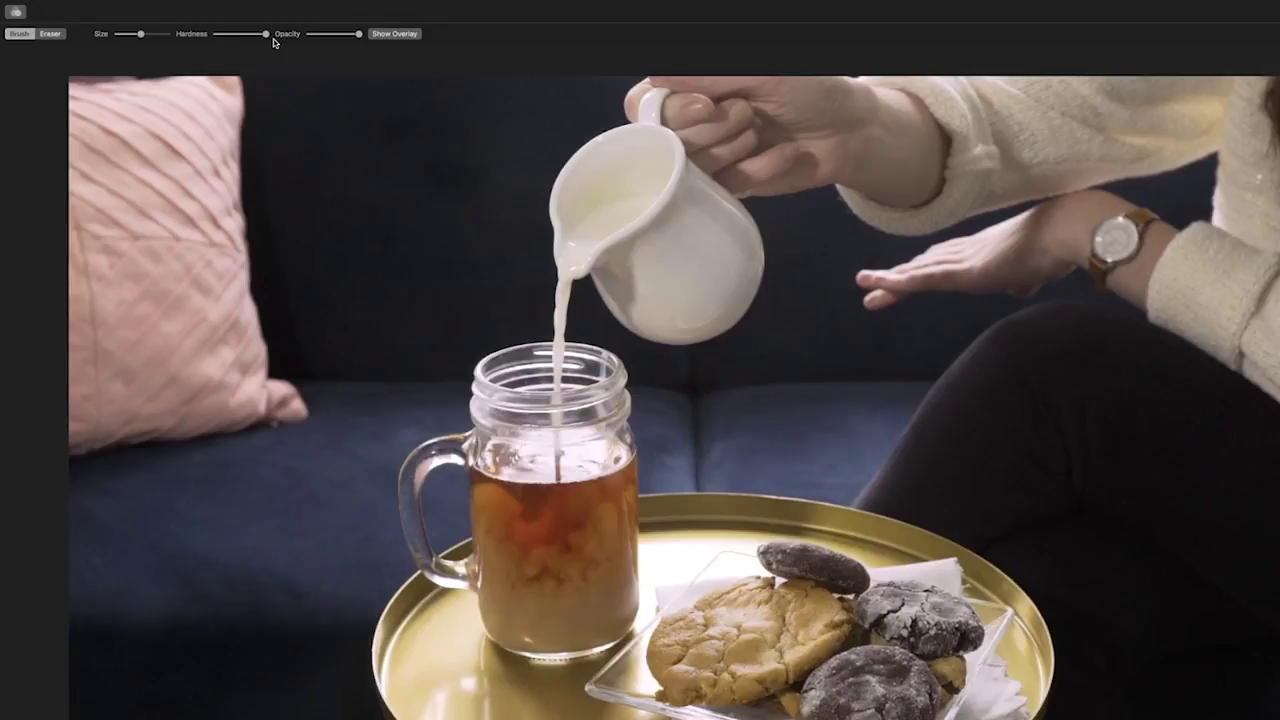
# Show the mask overlay and paint a hard-edged moving area down the jar.
pyautogui.click(385, 37)
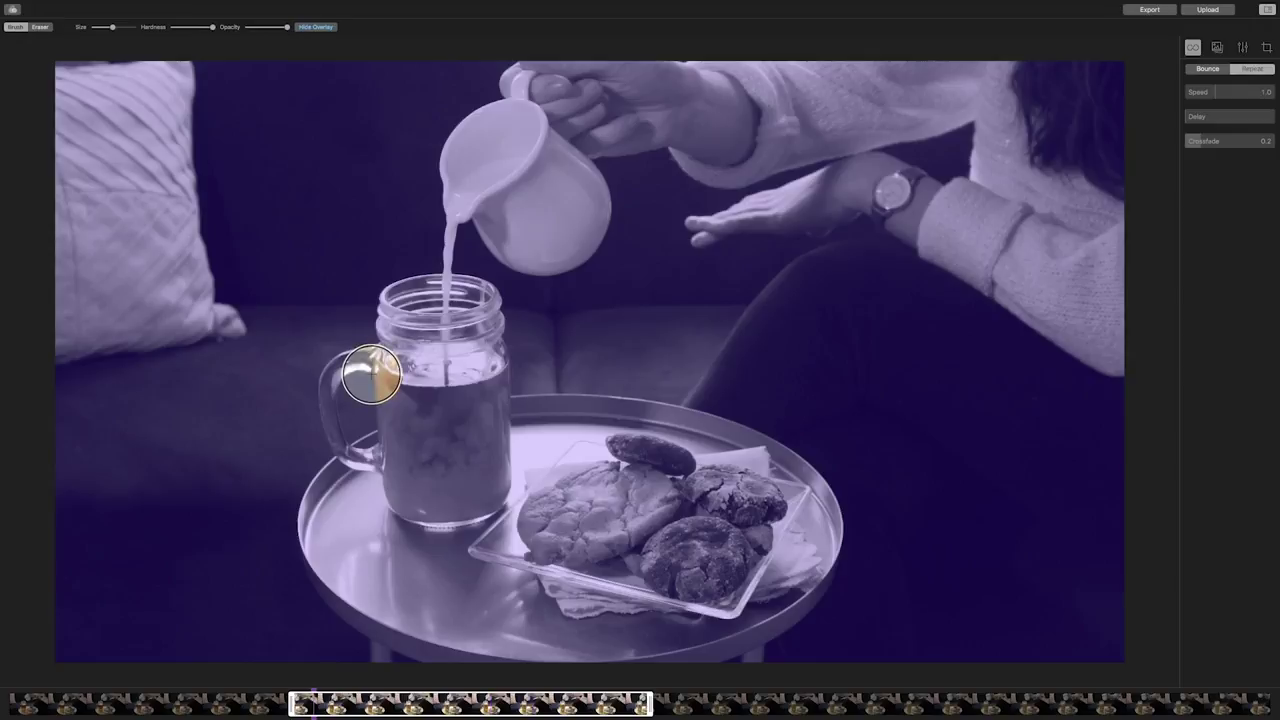
pyautogui.moveTo(385, 375)
pyautogui.mouseDown()
pyautogui.moveTo(497, 376)
pyautogui.moveTo(409, 399)
pyautogui.moveTo(449, 416)
pyautogui.mouseUp()
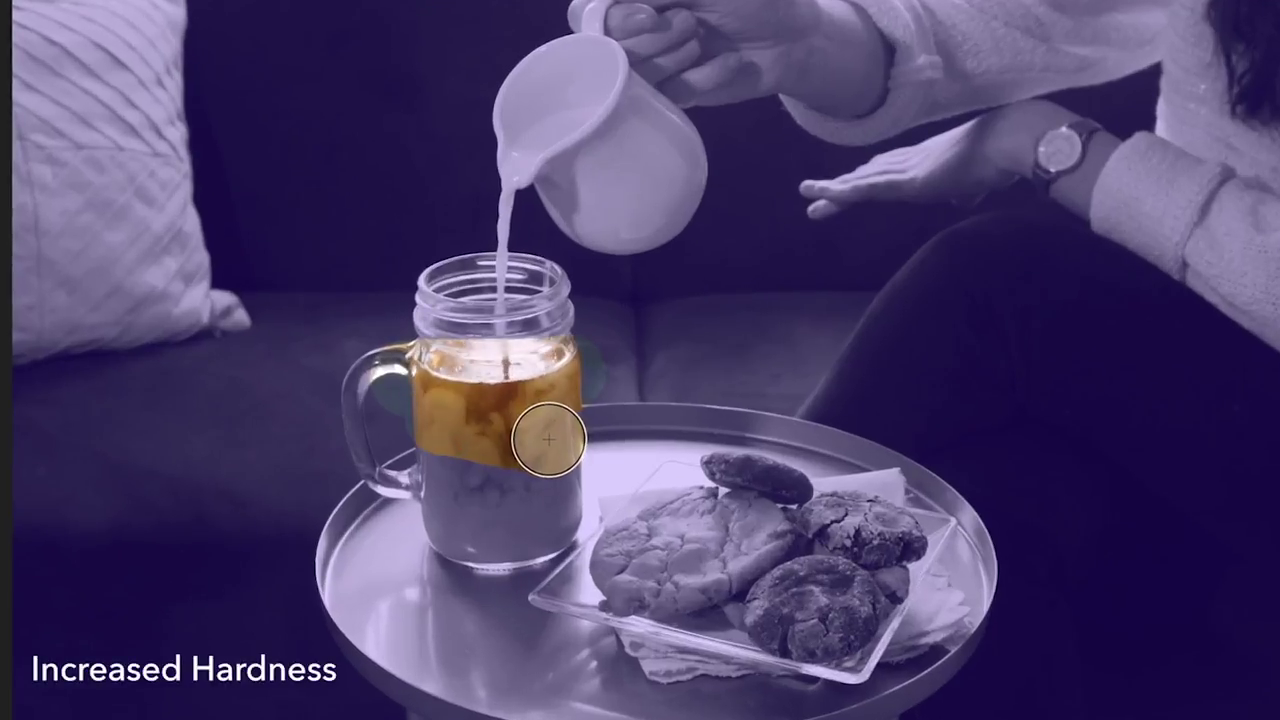
pyautogui.moveTo(548, 439)
pyautogui.mouseDown()
pyautogui.moveTo(442, 470)
pyautogui.moveTo(518, 484)
pyautogui.moveTo(543, 504)
pyautogui.moveTo(441, 525)
pyautogui.moveTo(519, 537)
pyautogui.moveTo(554, 494)
pyautogui.mouseUp()
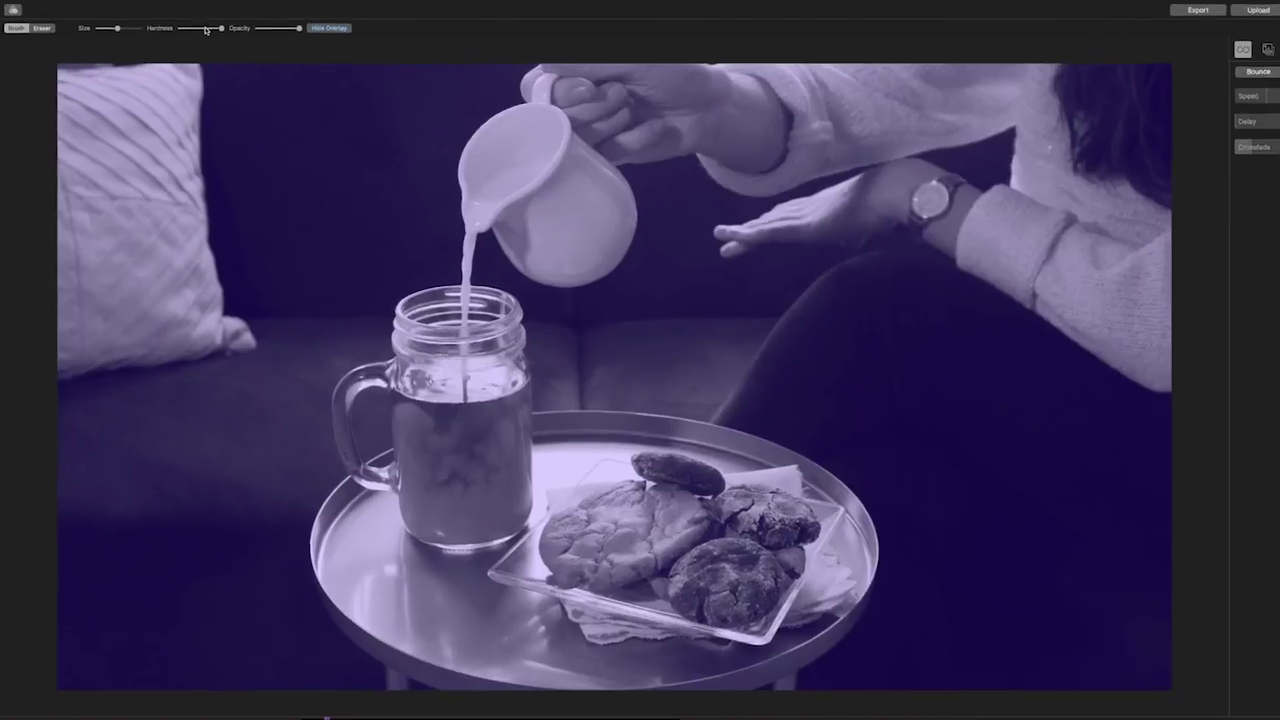
# Lower the brush hardness and paint a soft-edged mask across the tea, then show the overlay.
pyautogui.click(205, 29)
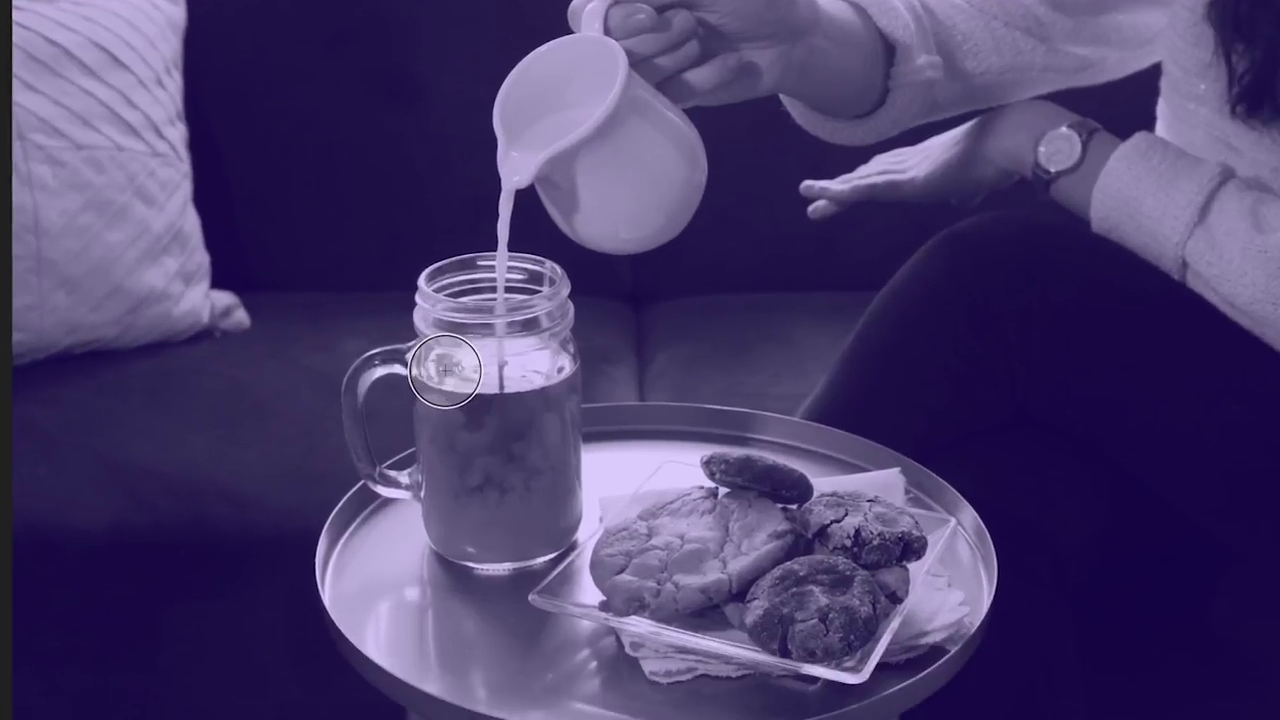
pyautogui.click(444, 370)
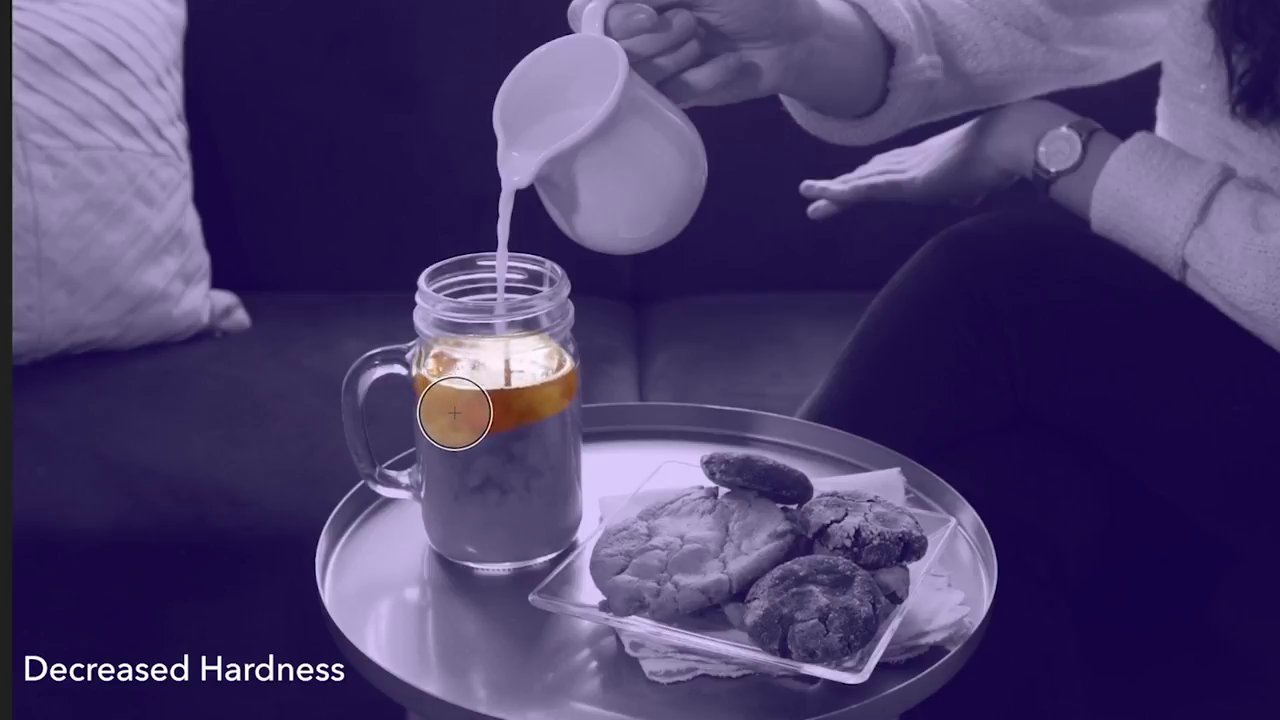
pyautogui.moveTo(466, 419); pyautogui.dragTo(546, 409)
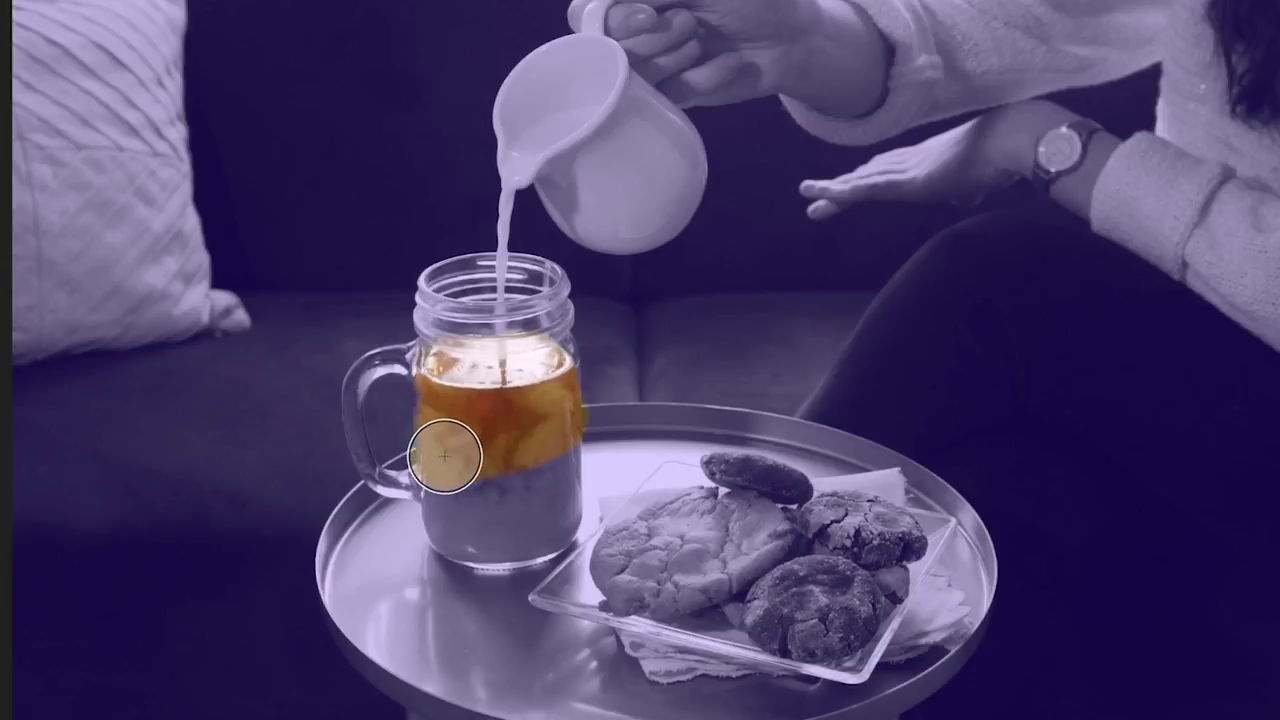
pyautogui.moveTo(549, 477)
pyautogui.mouseDown()
pyautogui.moveTo(451, 506)
pyautogui.moveTo(477, 520)
pyautogui.moveTo(551, 514)
pyautogui.moveTo(484, 531)
pyautogui.mouseUp()
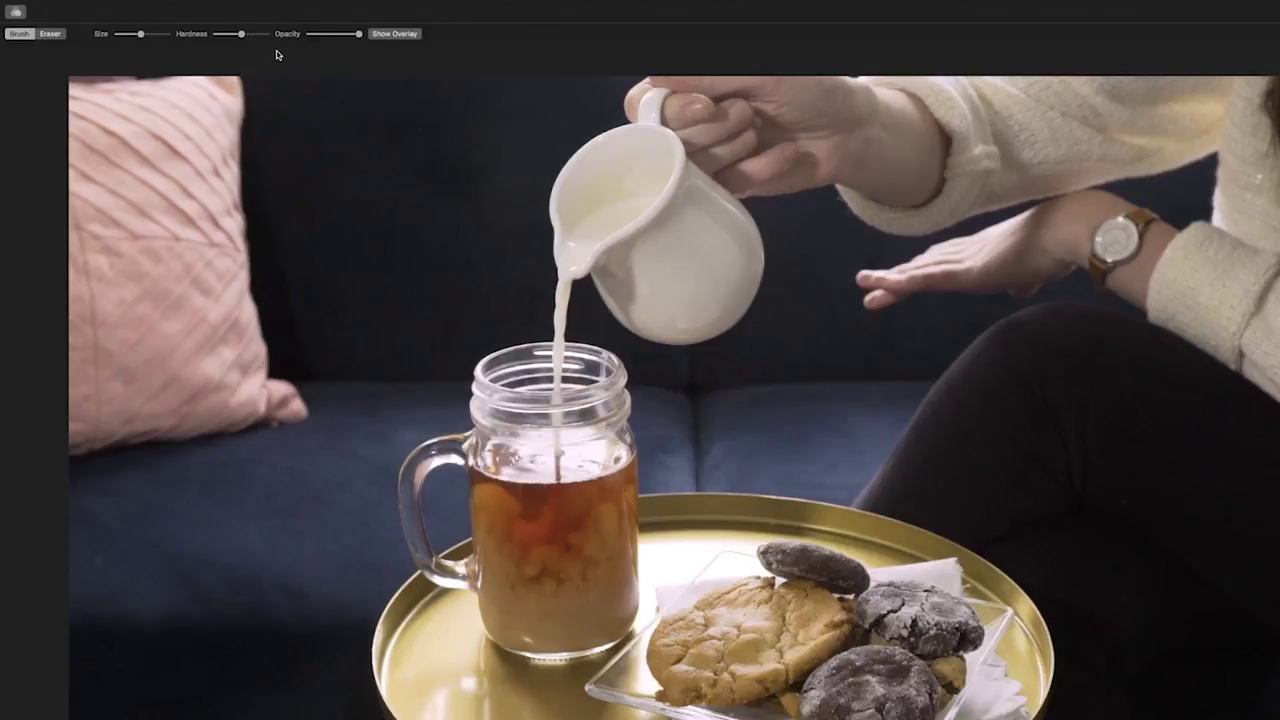
pyautogui.click(388, 35)
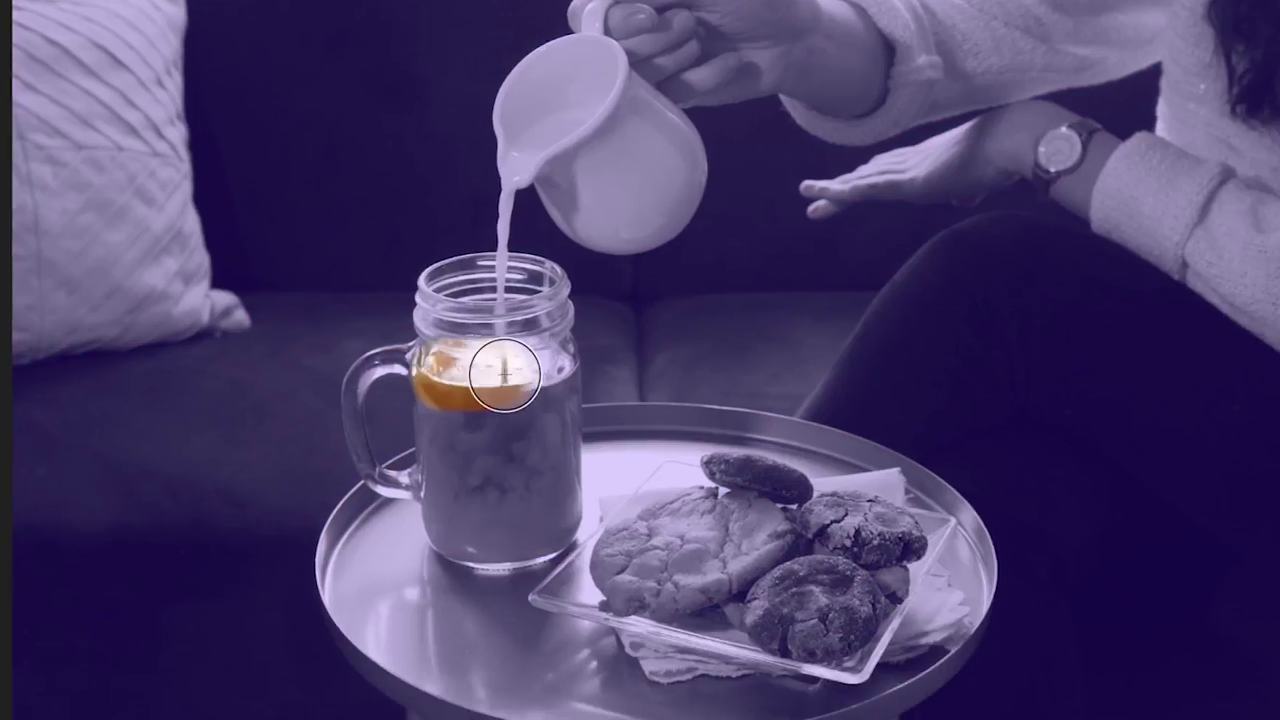
# Paint the tea mask at high opacity, then add low-opacity strokes over the tea.
pyautogui.moveTo(505, 373)
pyautogui.mouseDown()
pyautogui.moveTo(543, 367)
pyautogui.moveTo(527, 398)
pyautogui.moveTo(466, 437)
pyautogui.moveTo(546, 443)
pyautogui.mouseUp()
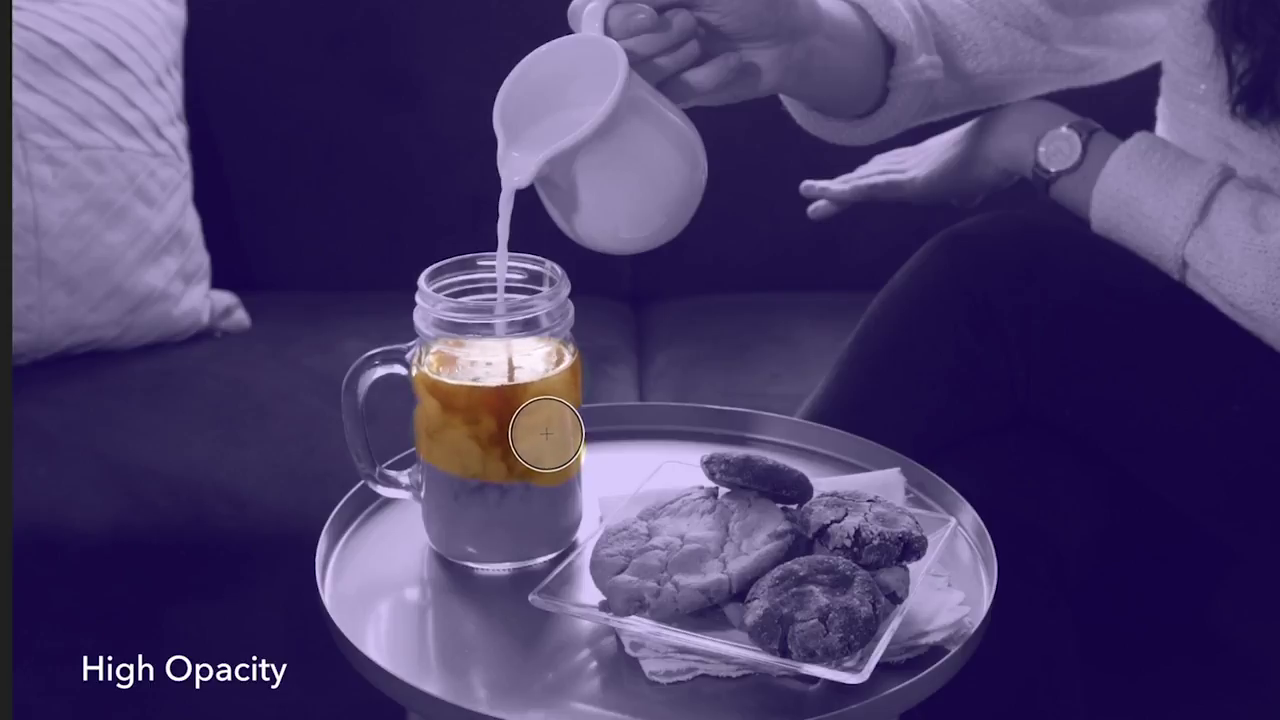
pyautogui.moveTo(537, 523)
pyautogui.mouseDown()
pyautogui.moveTo(451, 517)
pyautogui.moveTo(450, 492)
pyautogui.mouseUp()
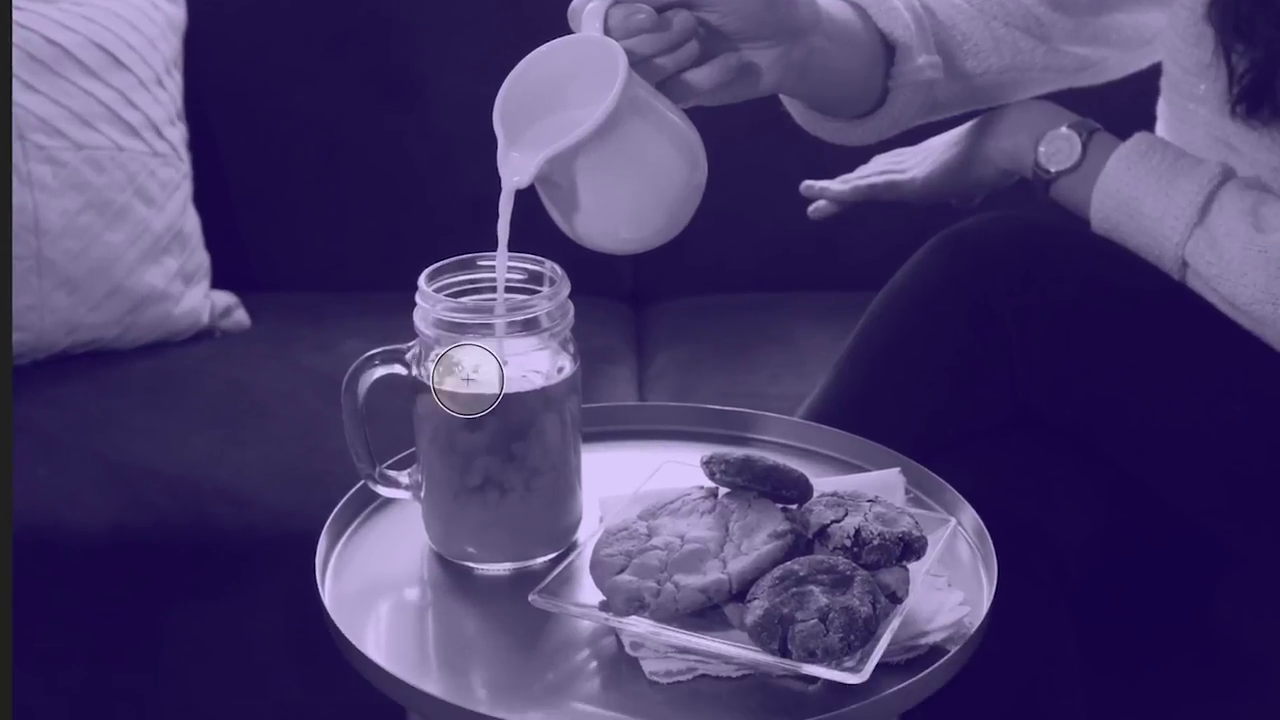
pyautogui.moveTo(467, 379)
pyautogui.mouseDown()
pyautogui.moveTo(540, 380)
pyautogui.moveTo(525, 408)
pyautogui.mouseUp()
pyautogui.moveTo(457, 435); pyautogui.dragTo(486, 486)
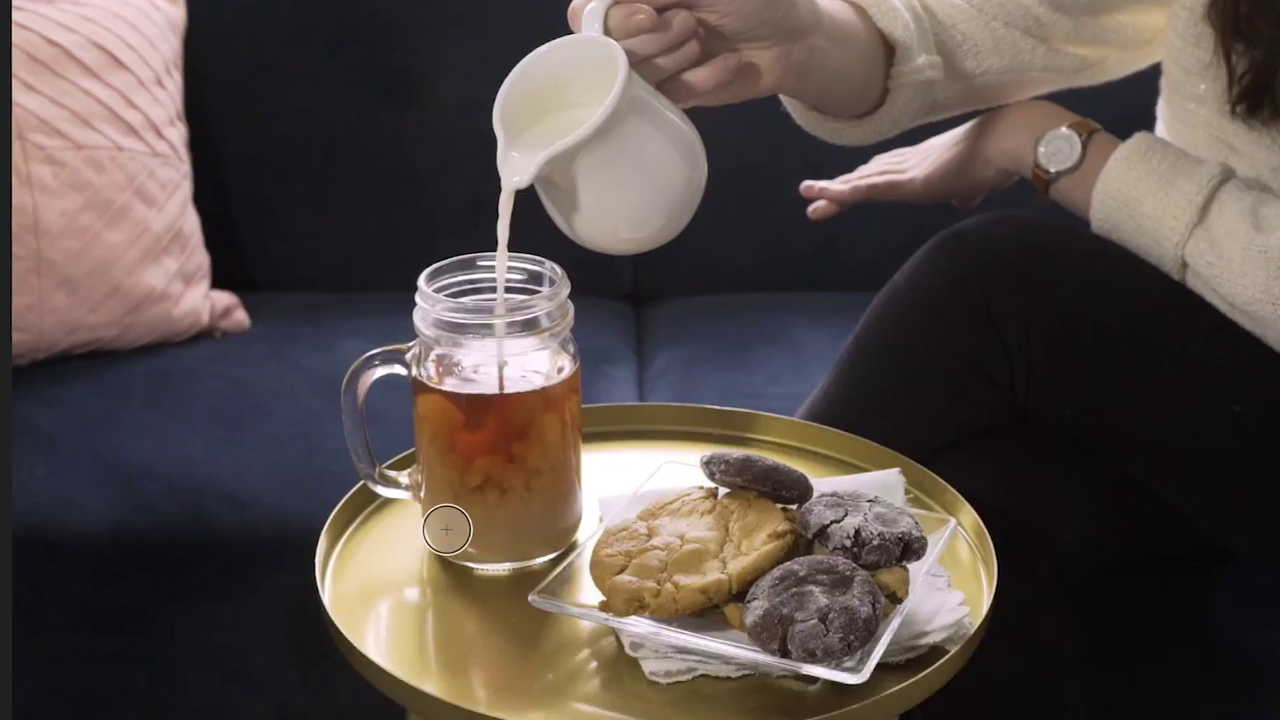
# Paint the tea band inside the jar, then switch to the Eraser with a larger, softer brush.
pyautogui.moveTo(419, 401)
pyautogui.mouseDown()
pyautogui.moveTo(560, 383)
pyautogui.moveTo(443, 414)
pyautogui.moveTo(563, 429)
pyautogui.moveTo(434, 449)
pyautogui.moveTo(449, 523)
pyautogui.moveTo(465, 535)
pyautogui.moveTo(531, 531)
pyautogui.moveTo(557, 523)
pyautogui.moveTo(567, 497)
pyautogui.moveTo(563, 434)
pyautogui.moveTo(490, 500)
pyautogui.moveTo(530, 474)
pyautogui.moveTo(526, 498)
pyautogui.mouseUp()
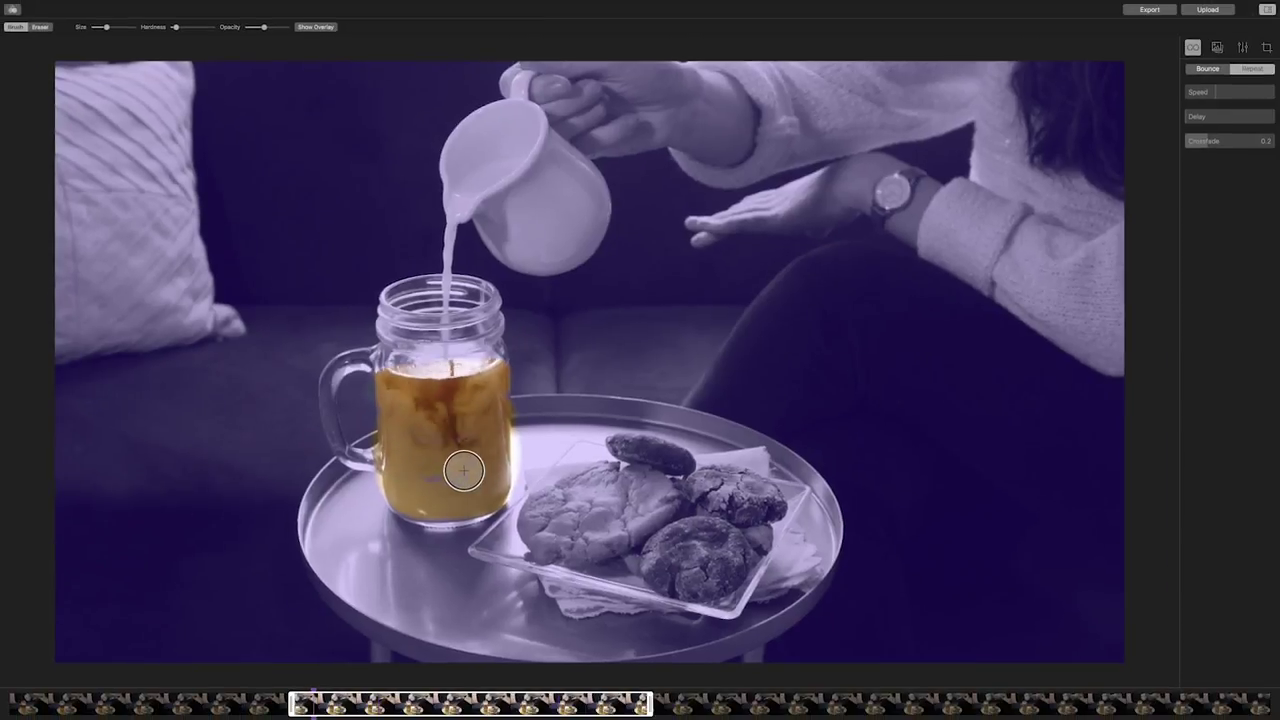
pyautogui.moveTo(463, 470)
pyautogui.mouseDown()
pyautogui.moveTo(435, 488)
pyautogui.moveTo(480, 481)
pyautogui.mouseUp()
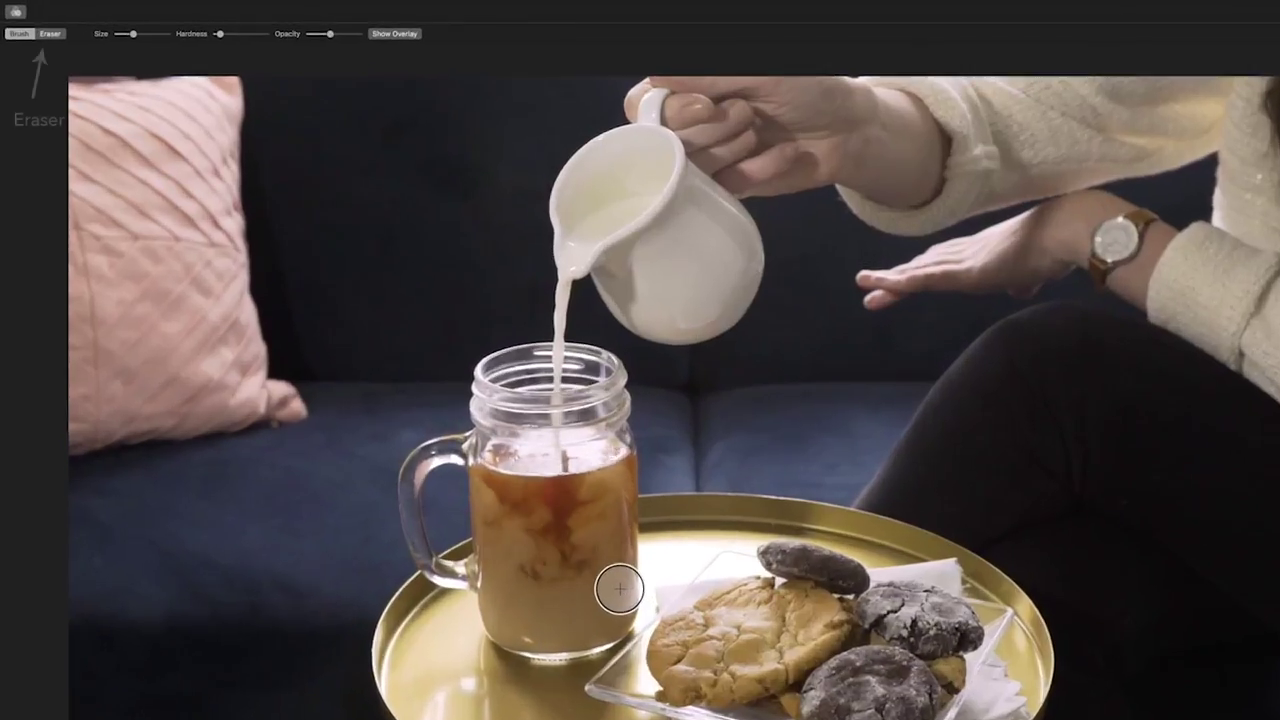
pyautogui.click(50, 33)
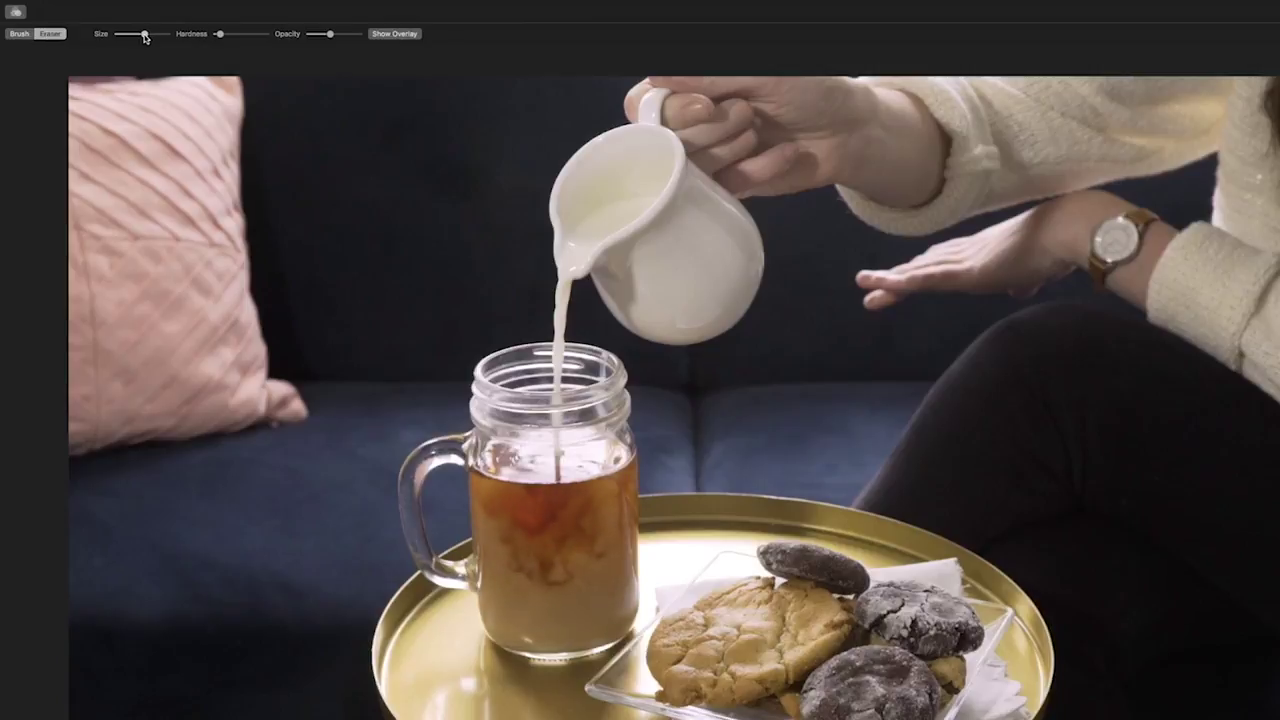
pyautogui.moveTo(145, 37); pyautogui.dragTo(216, 40)
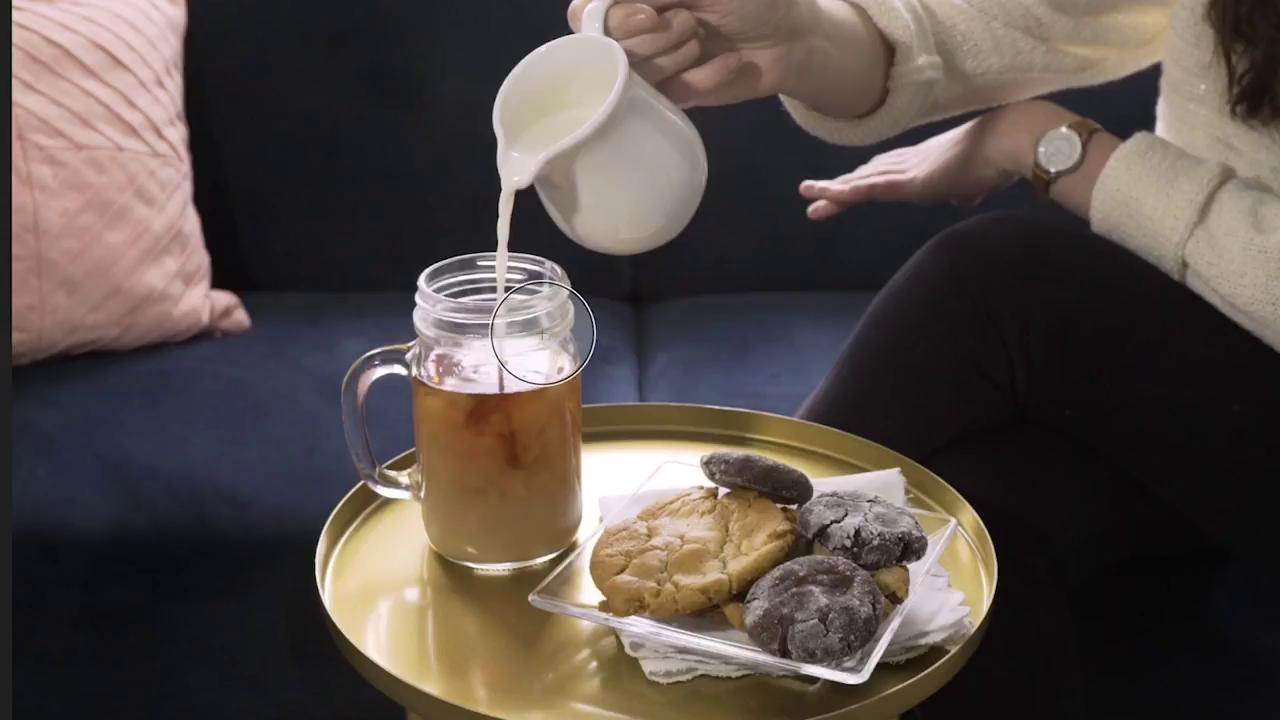
# Erase the excess mask near the jar's rim and slow the loop's playback speed.
pyautogui.click(537, 337)
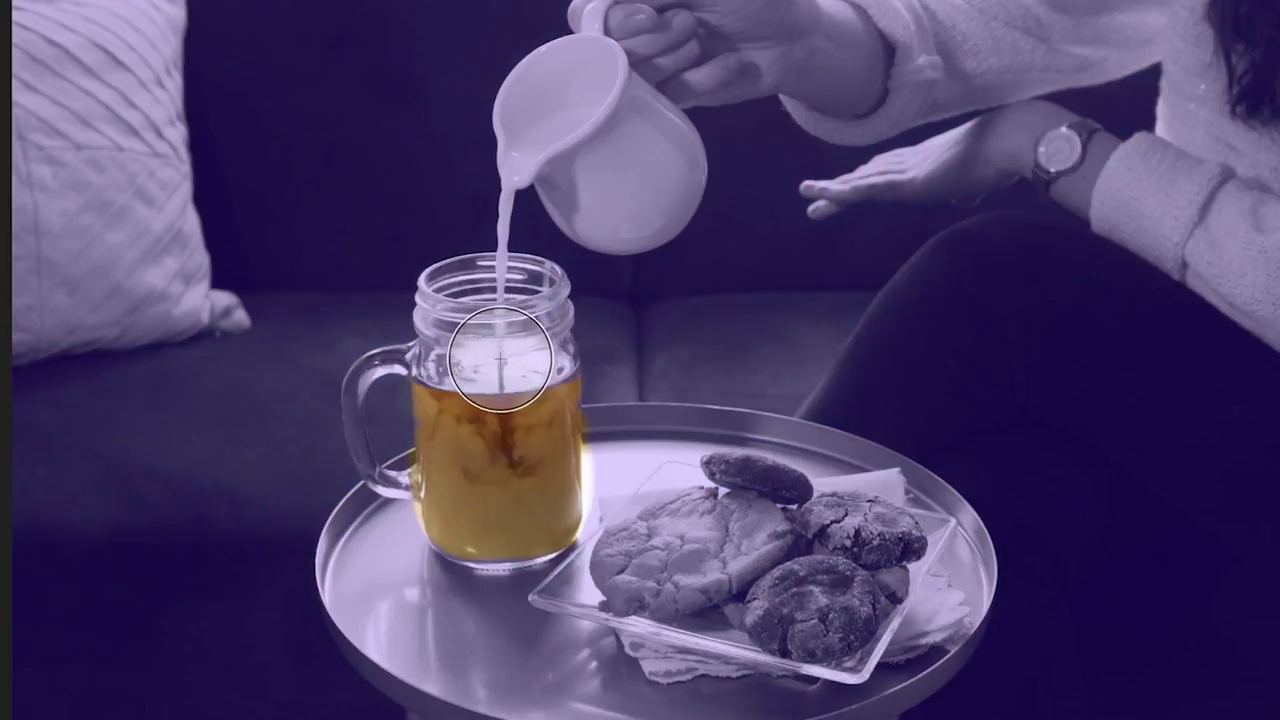
pyautogui.moveTo(474, 366)
pyautogui.mouseDown()
pyautogui.moveTo(514, 360)
pyautogui.moveTo(568, 333)
pyautogui.moveTo(545, 355)
pyautogui.mouseUp()
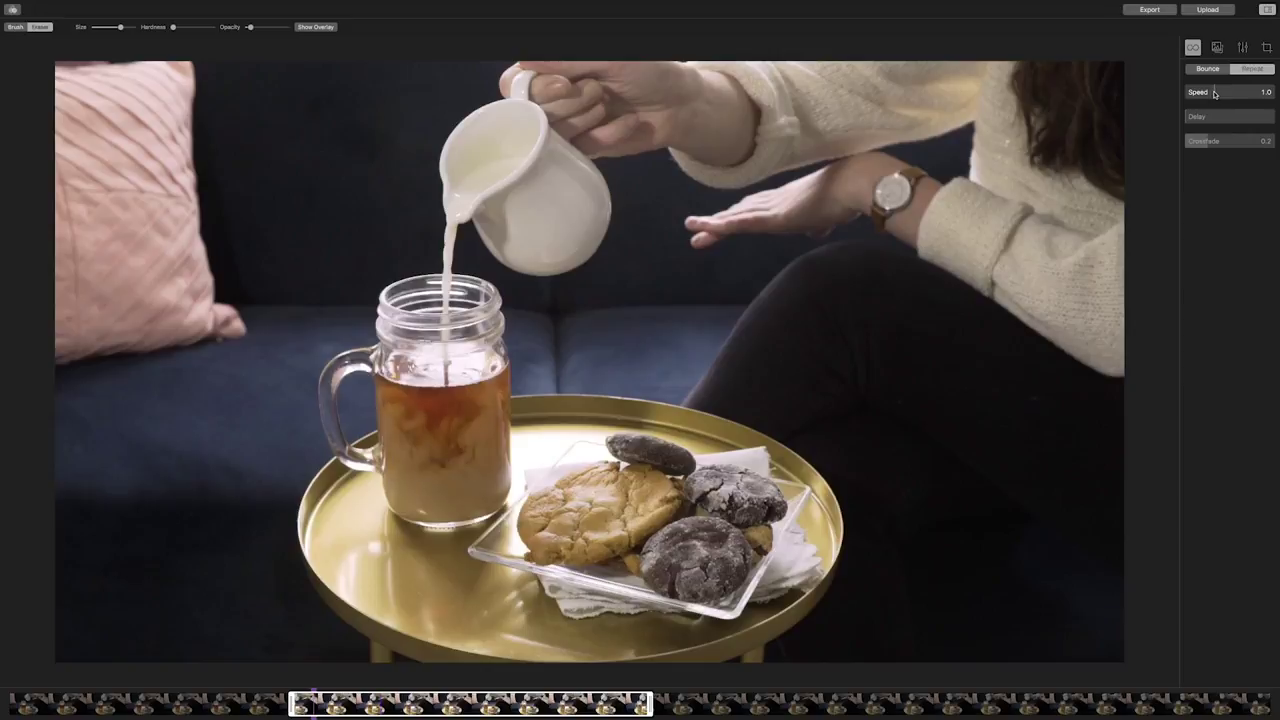
pyautogui.moveTo(1213, 93); pyautogui.dragTo(1193, 118)
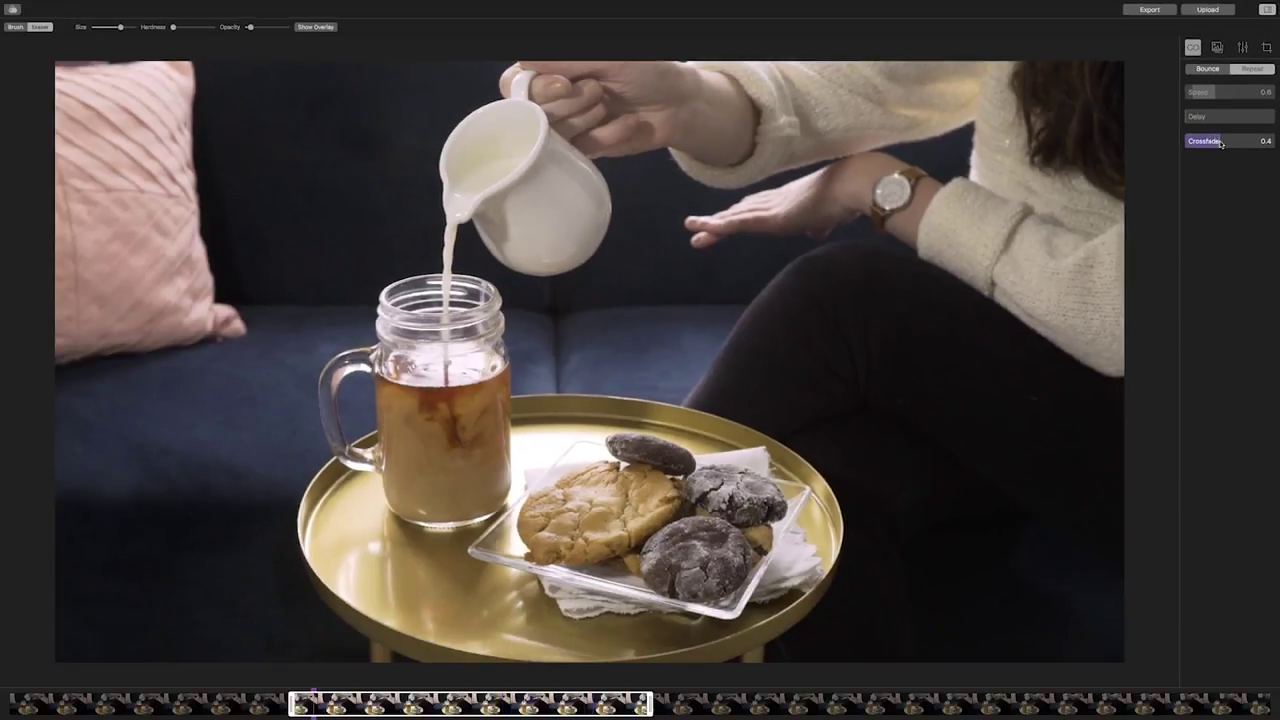
# Set the loop crossfade to 0.5, compare it against zero, then restore 0.5.
pyautogui.moveTo(1221, 144); pyautogui.dragTo(1228, 143)
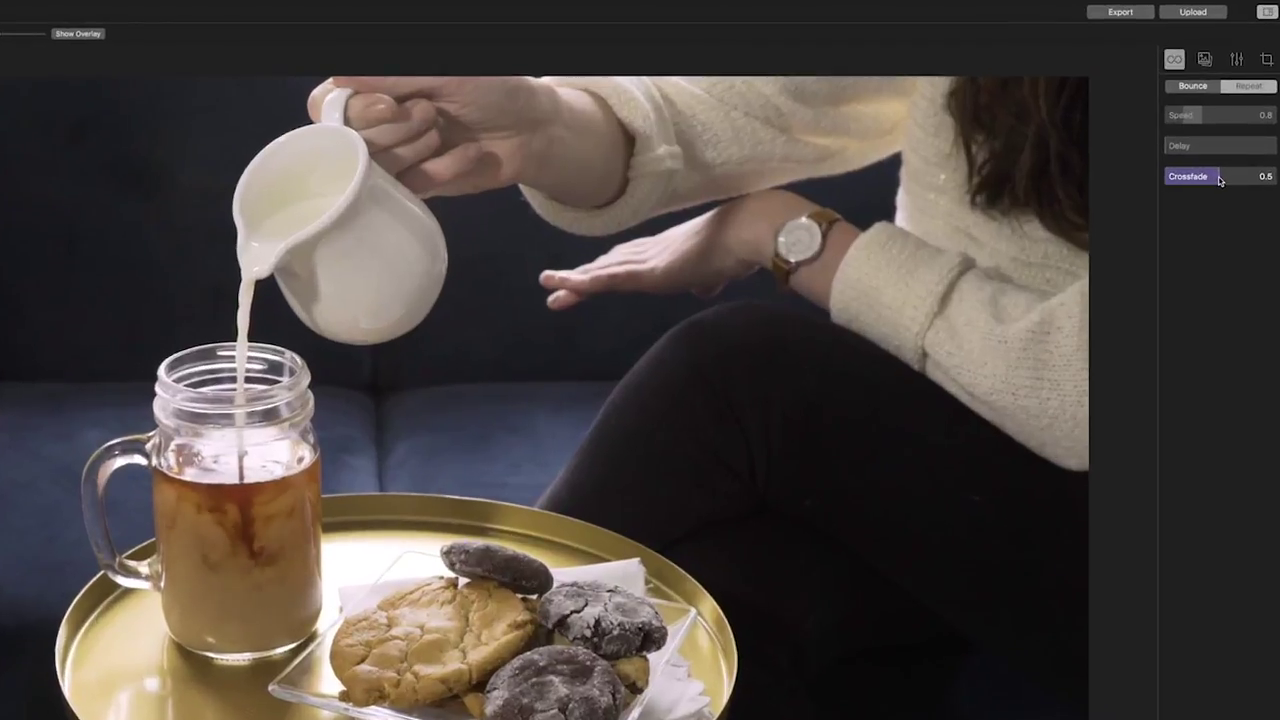
pyautogui.moveTo(1220, 181); pyautogui.dragTo(1163, 191)
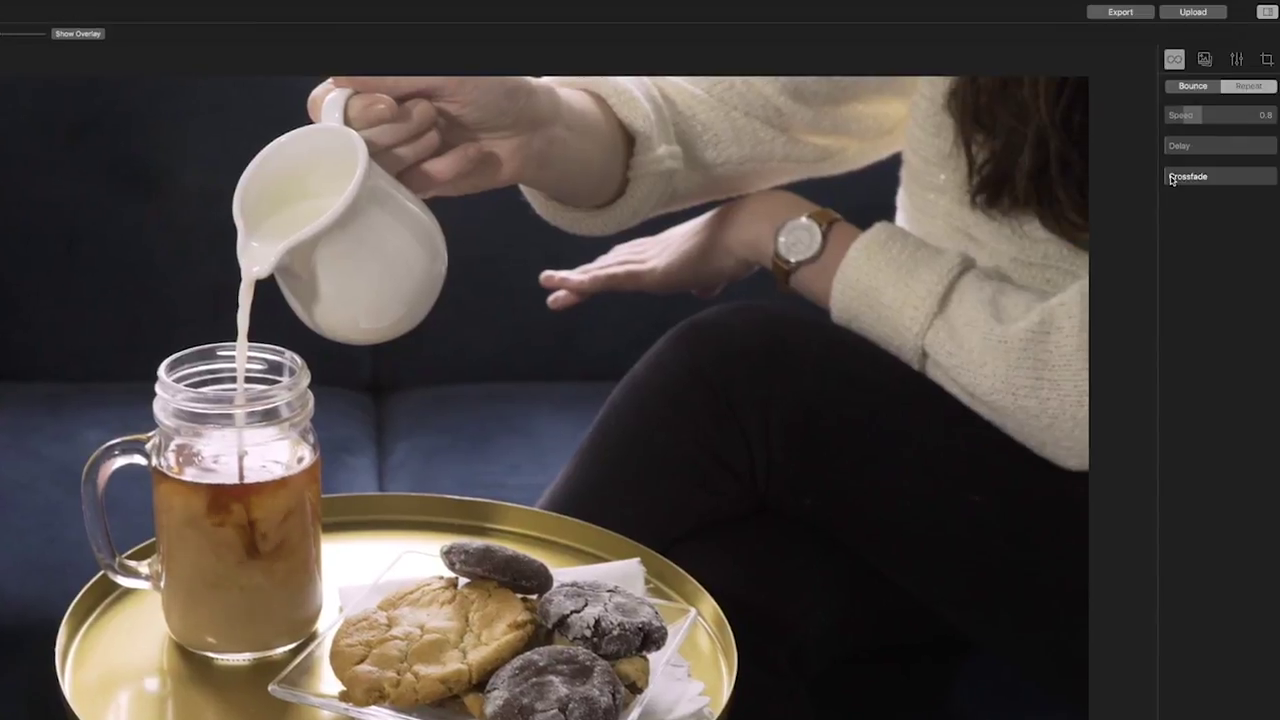
pyautogui.click(1172, 177)
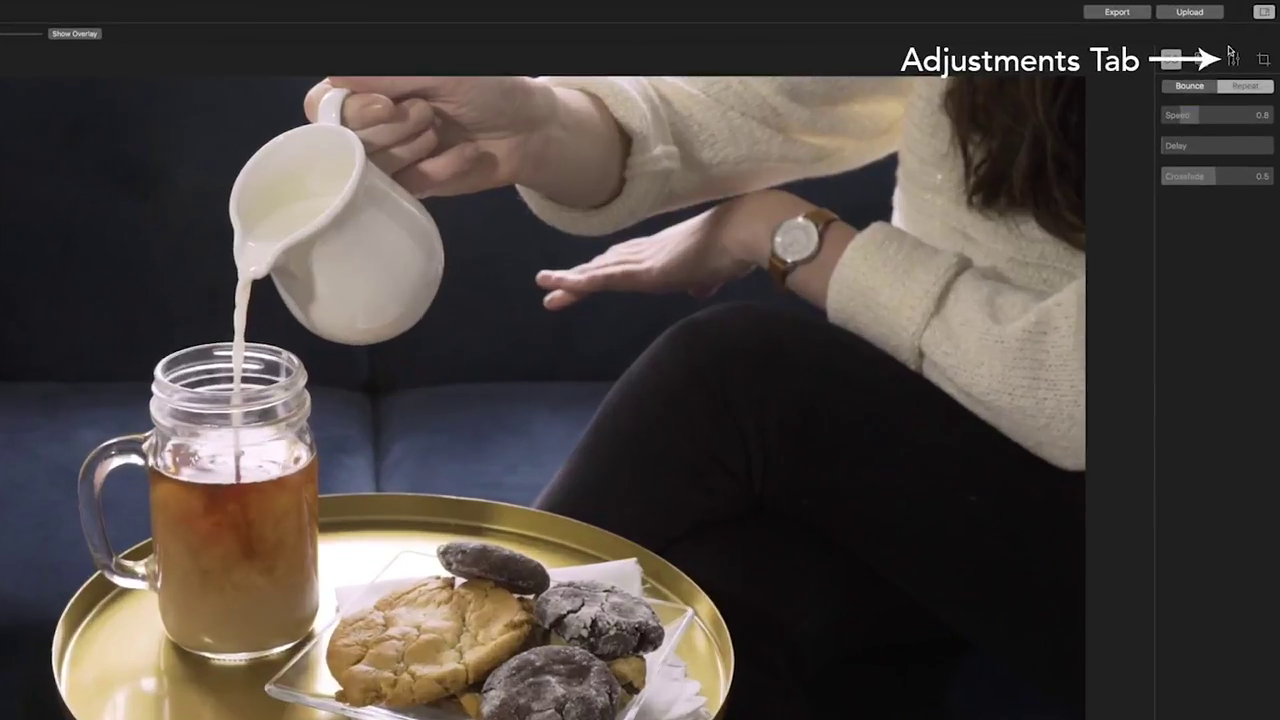
# Preview the black-and-white, Faded, Print and Slide colour presets and apply Print 3.
pyautogui.click(1232, 60)
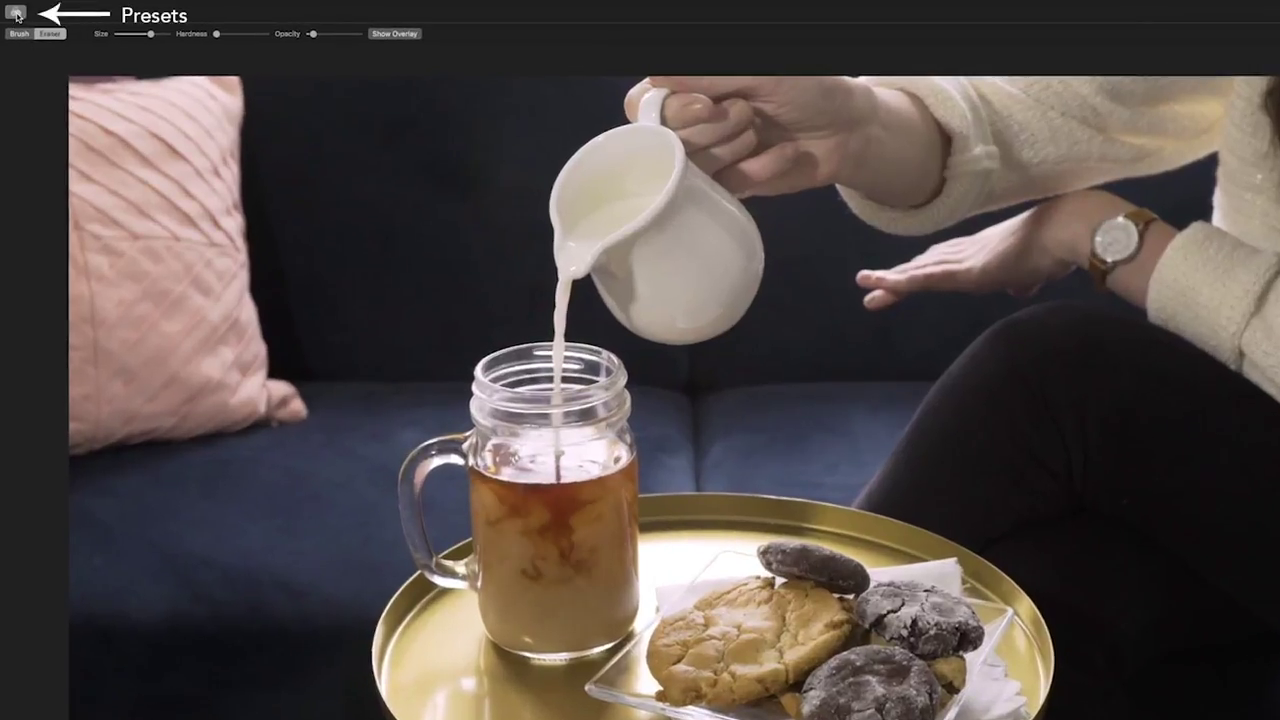
pyautogui.click(16, 17)
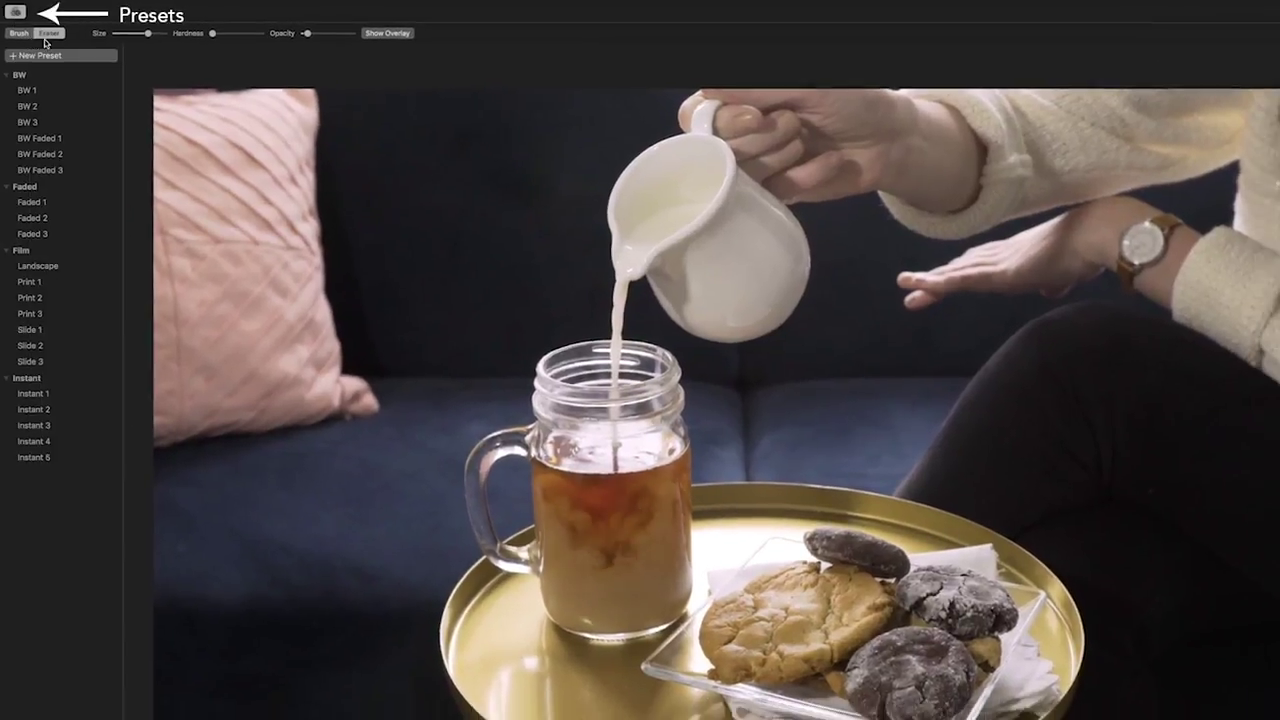
pyautogui.click(28, 92)
pyautogui.click(55, 143)
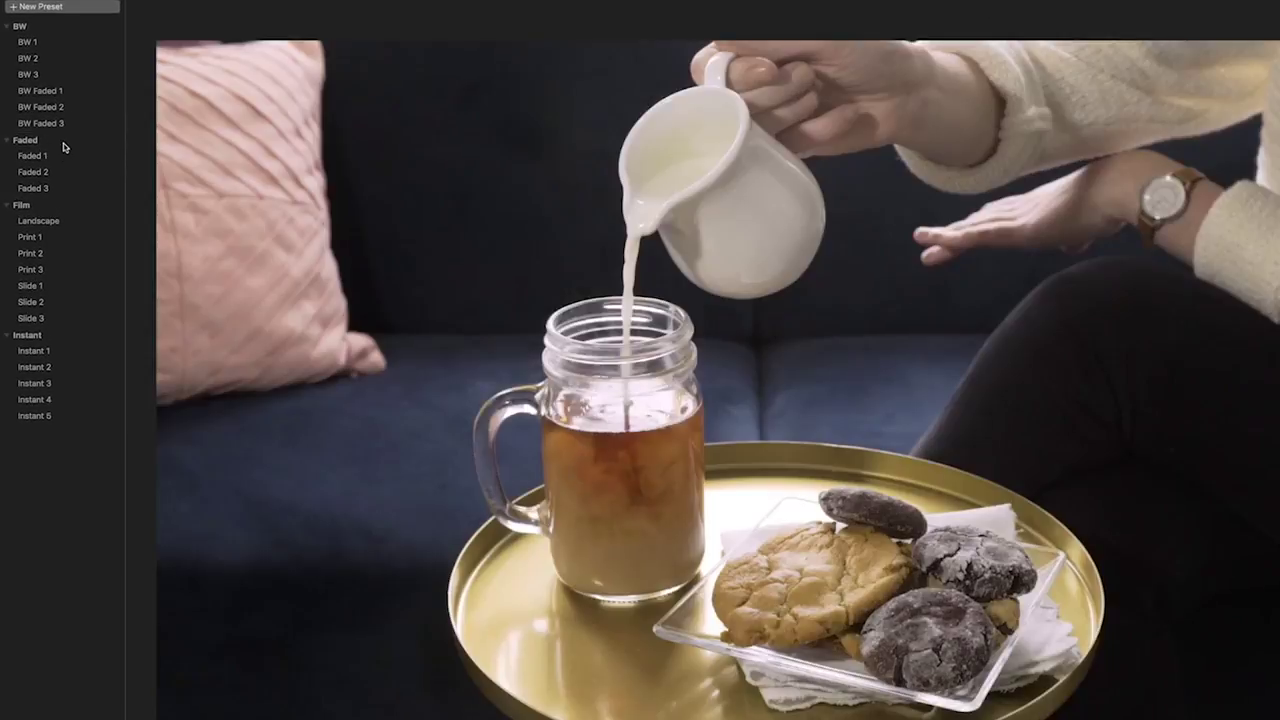
pyautogui.click(60, 158)
pyautogui.click(58, 176)
pyautogui.click(58, 187)
pyautogui.click(58, 253)
pyautogui.click(59, 286)
pyautogui.click(56, 269)
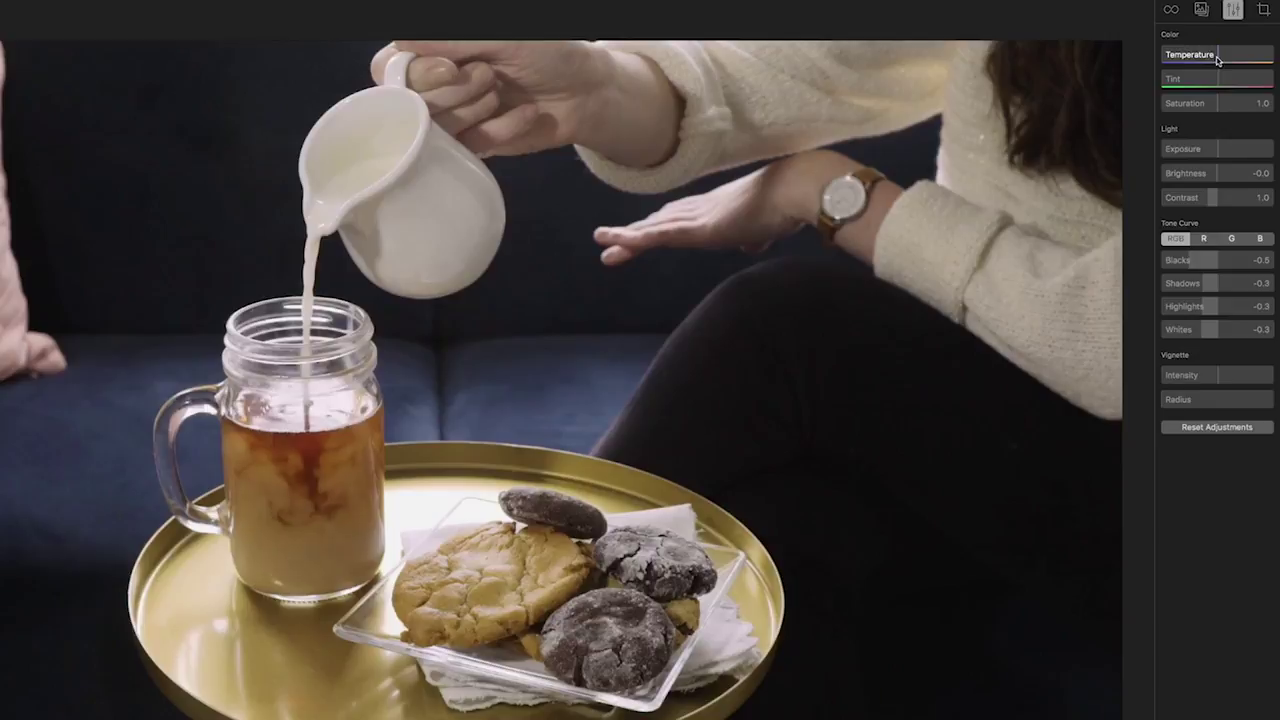
# Set temperature to -0.6, saturation to 1.2 and widen the vignette radius to 1.8.
pyautogui.moveTo(1220, 58); pyautogui.dragTo(1229, 57)
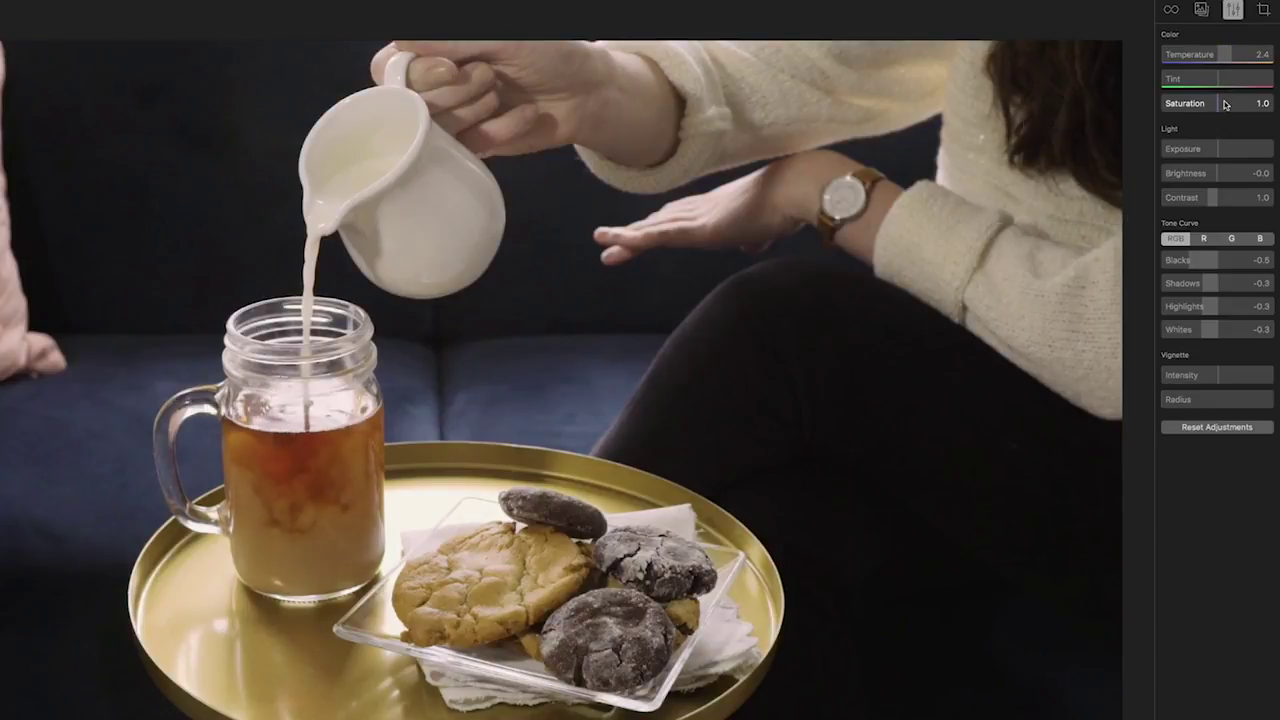
pyautogui.moveTo(1226, 104); pyautogui.dragTo(1231, 105)
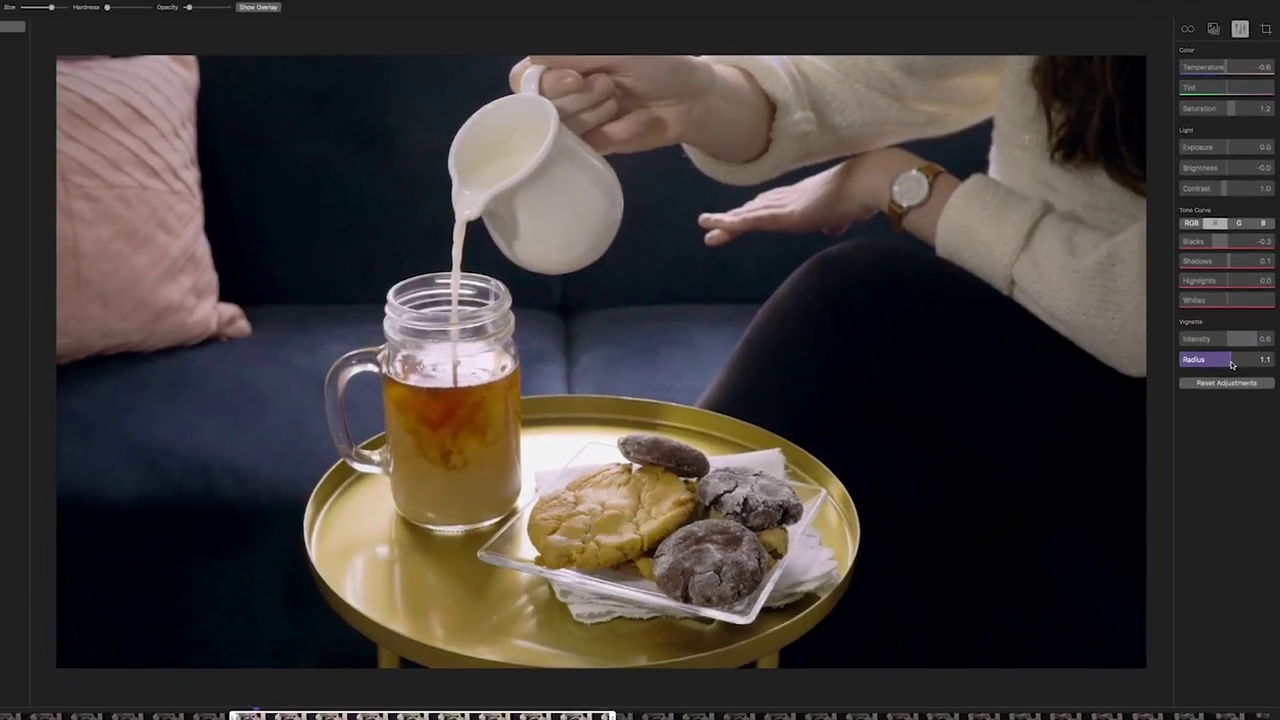
pyautogui.moveTo(1243, 363); pyautogui.dragTo(1264, 358)
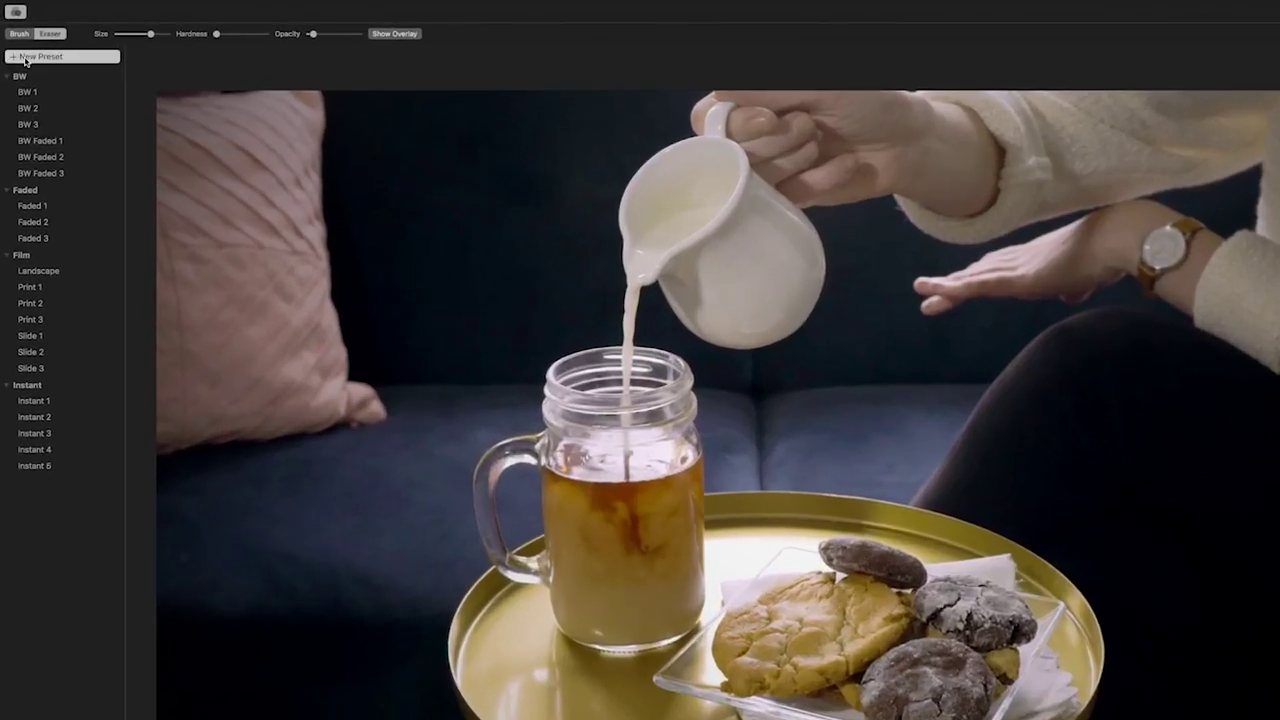
# Save the colour adjustments as a custom preset named 'Intermediate Tutorial Preset'.
pyautogui.click(20, 47)
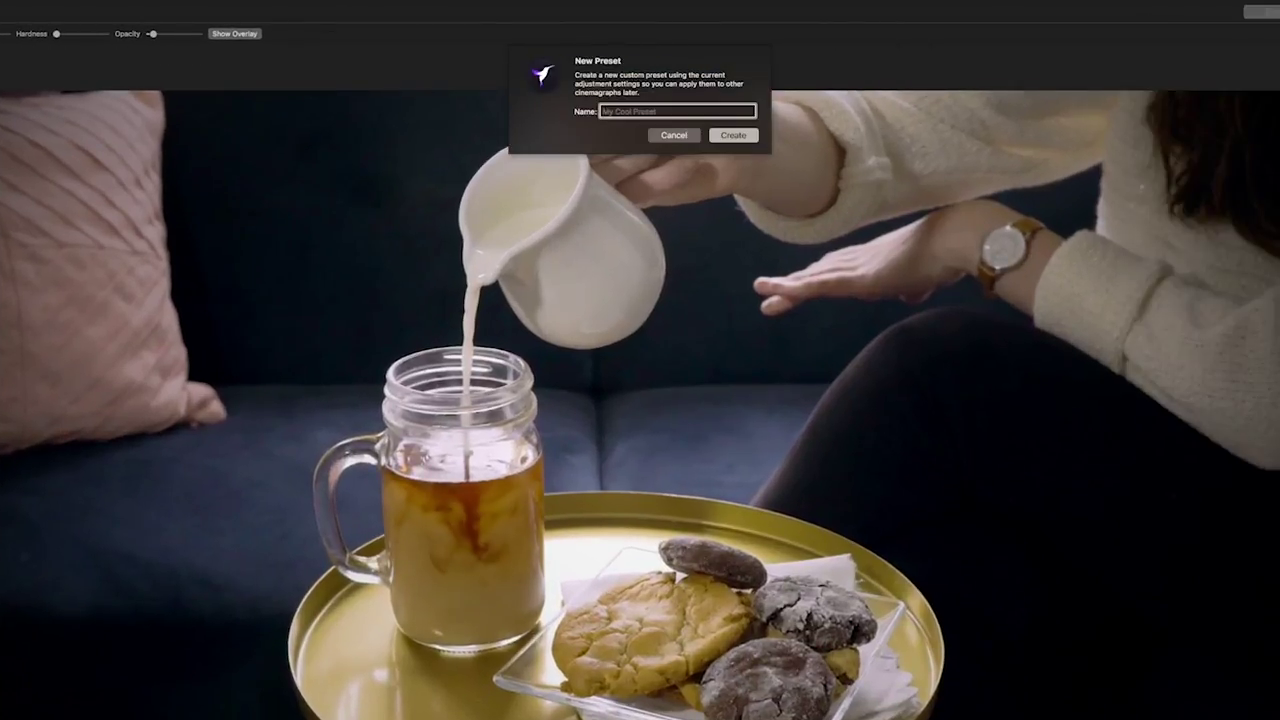
pyautogui.write('Intermed')
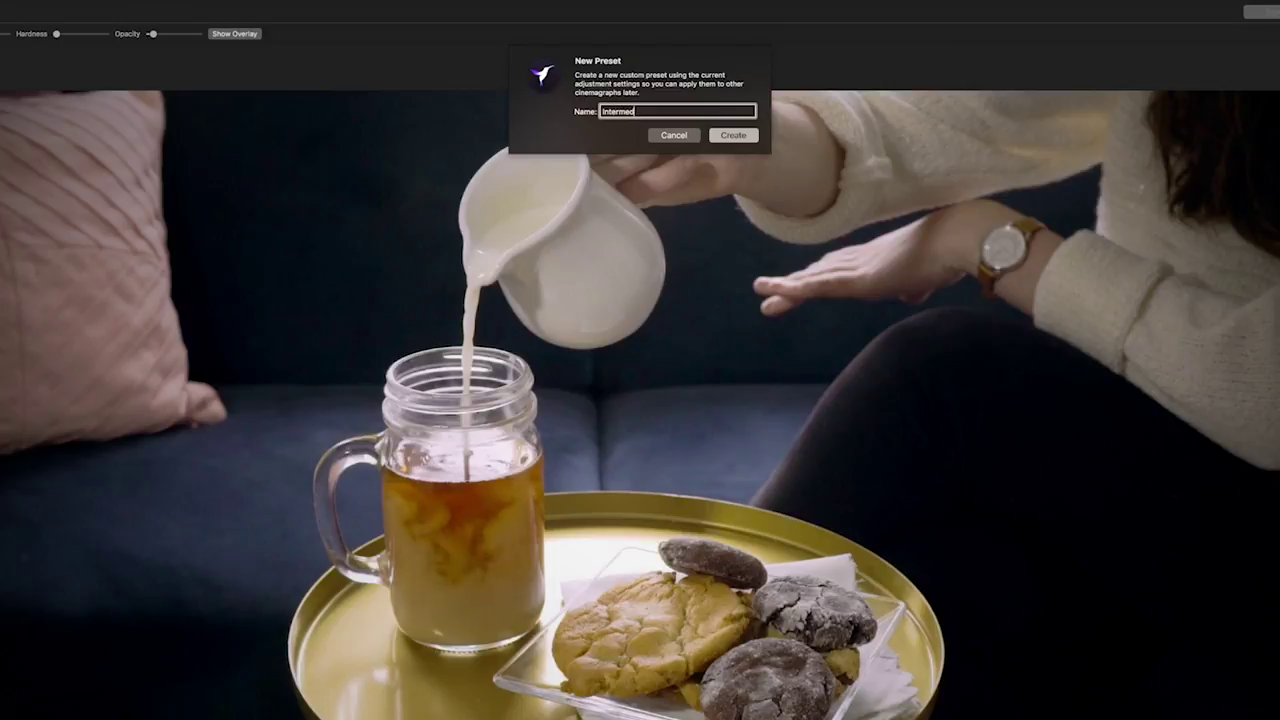
pyautogui.write('iate Tutorial Preset')
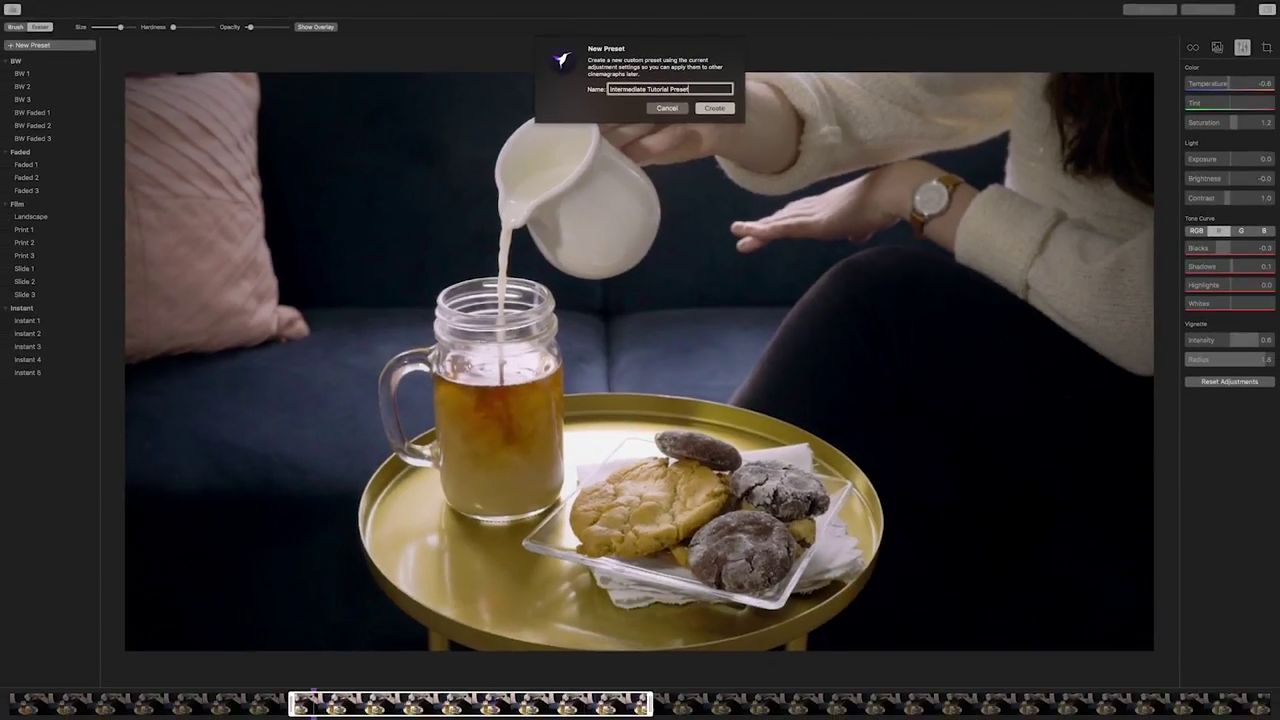
pyautogui.press('Return')
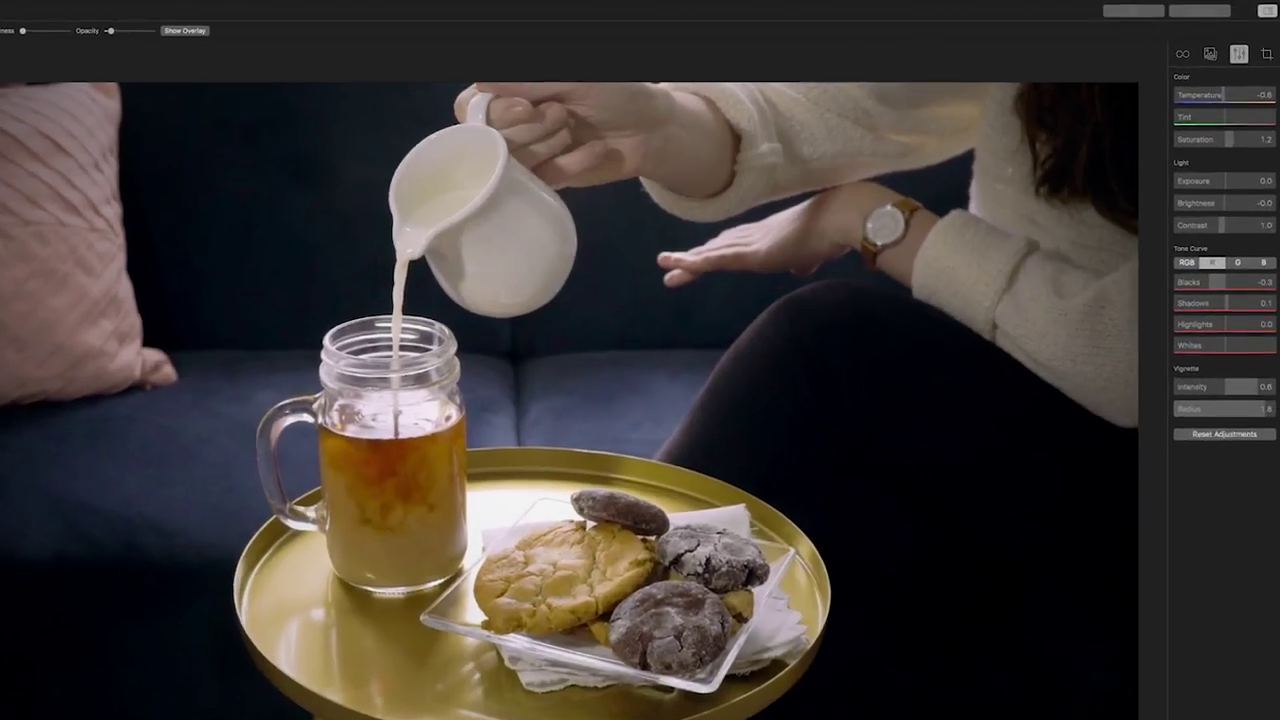
pyautogui.click(1266, 47)
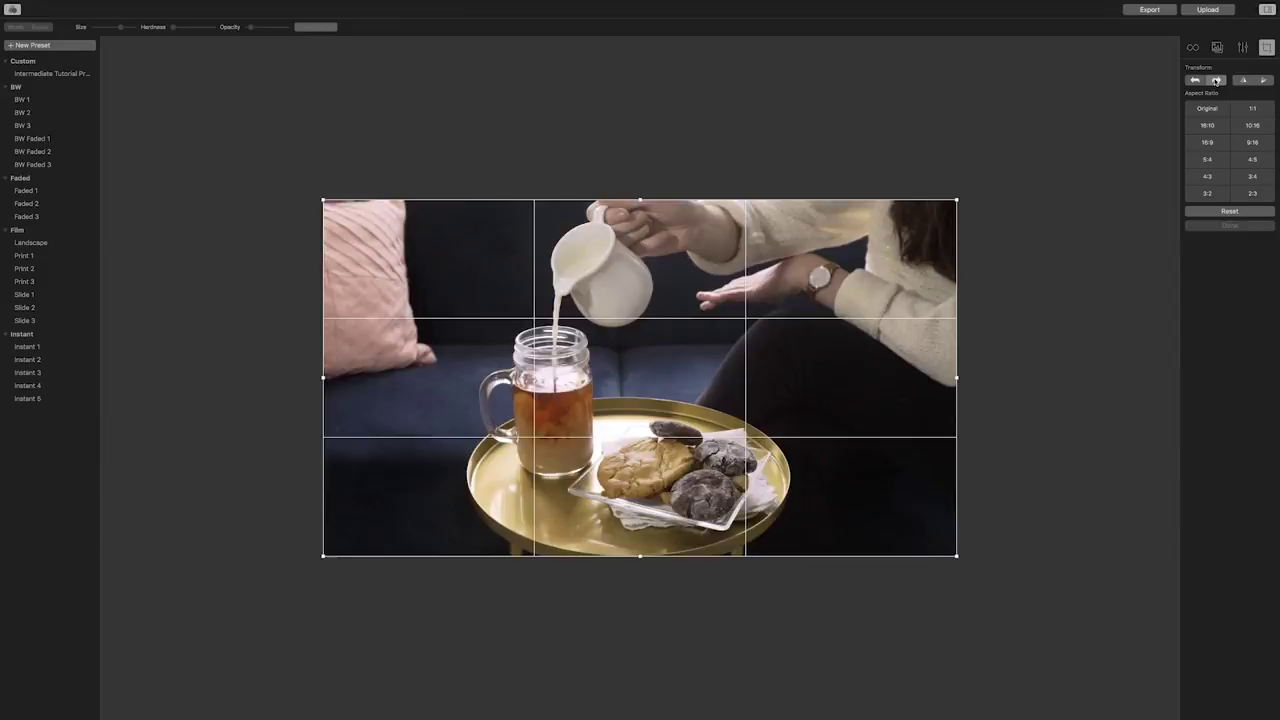
# Rotate the frame and back upright, then pull the crop's top-right corner slightly inward.
pyautogui.click(1207, 94)
pyautogui.click(1207, 94)
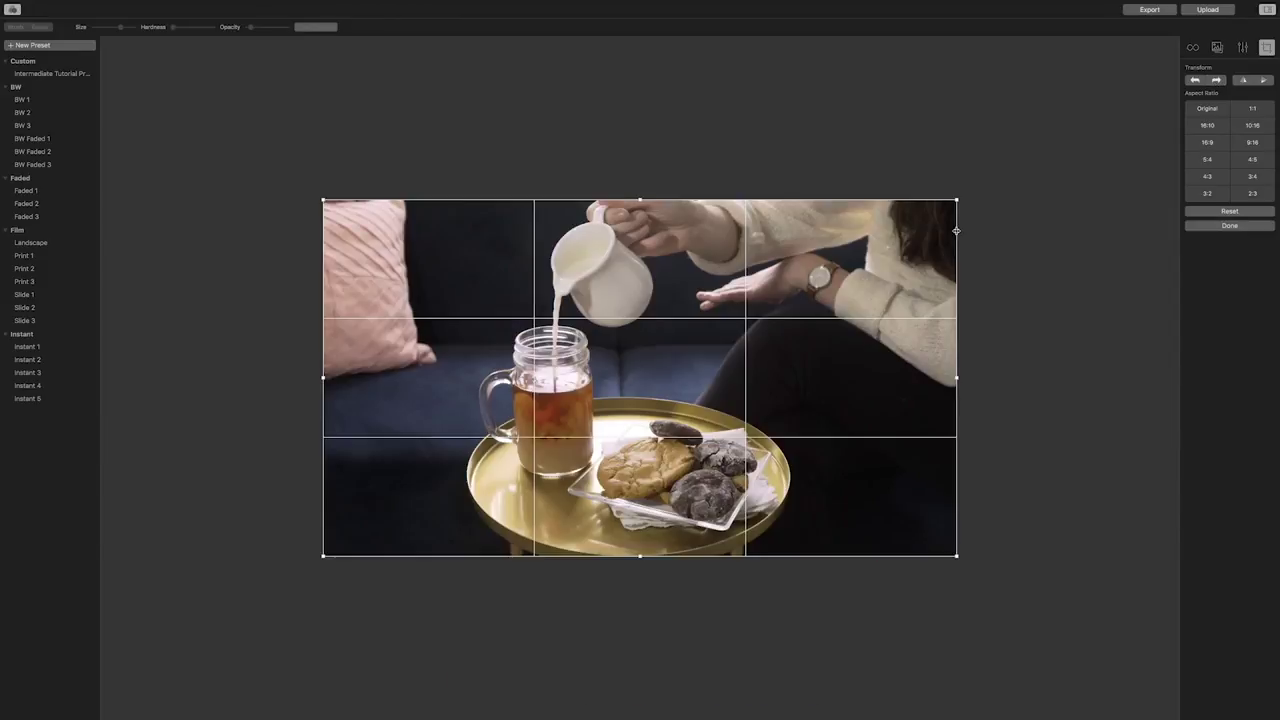
pyautogui.moveTo(956, 200); pyautogui.dragTo(952, 211)
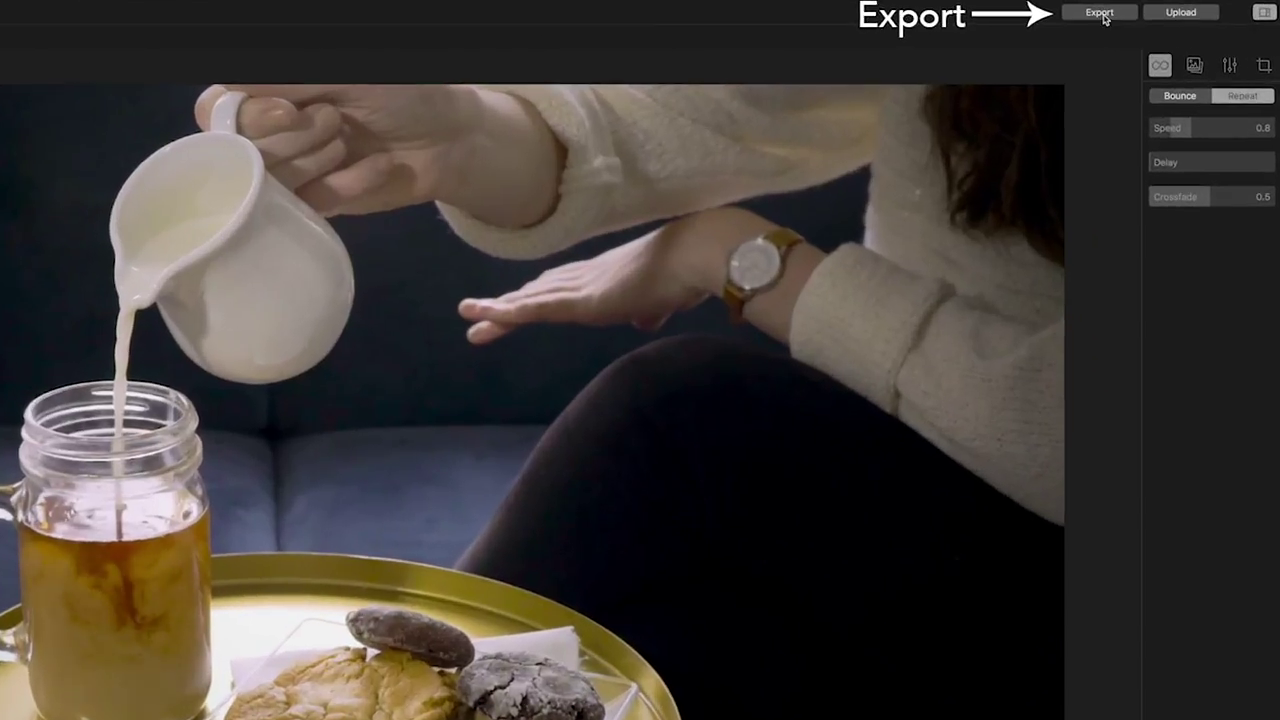
# Export the cinemagraph with the Instagram preset as Pouring Milk.mp4 and upload it to Flixel.
pyautogui.click(1151, 8)
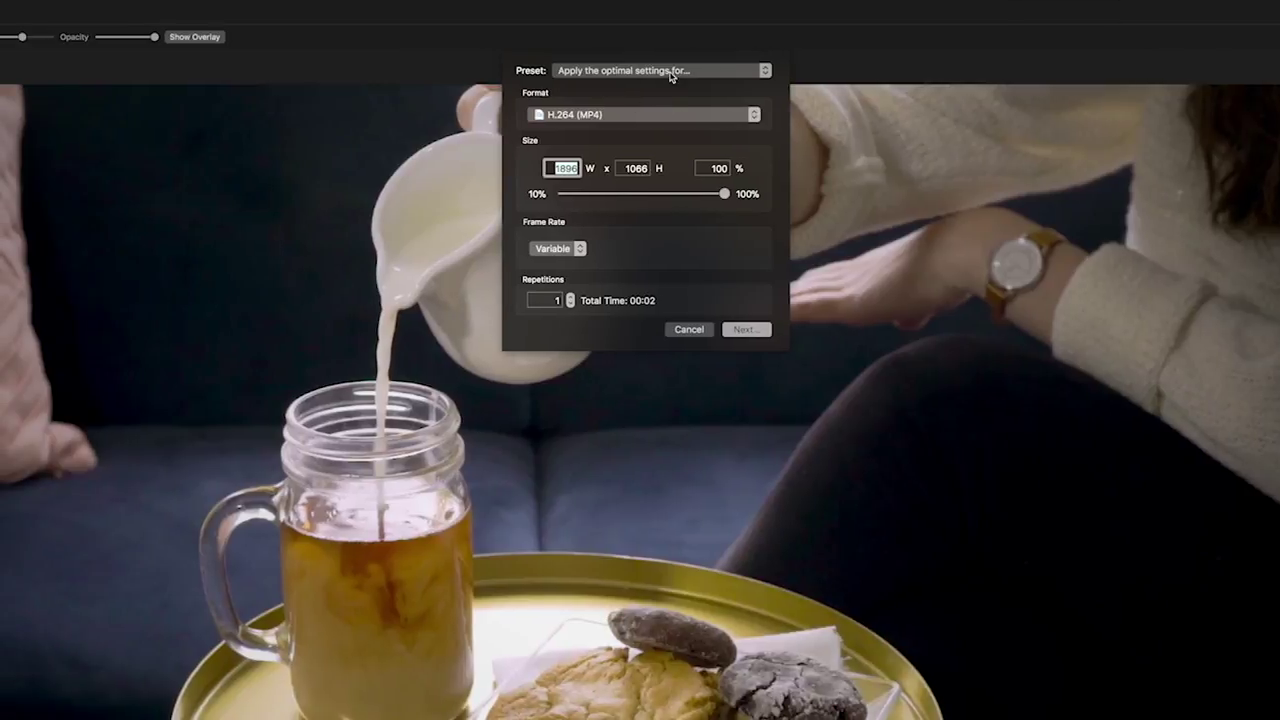
pyautogui.click(671, 77)
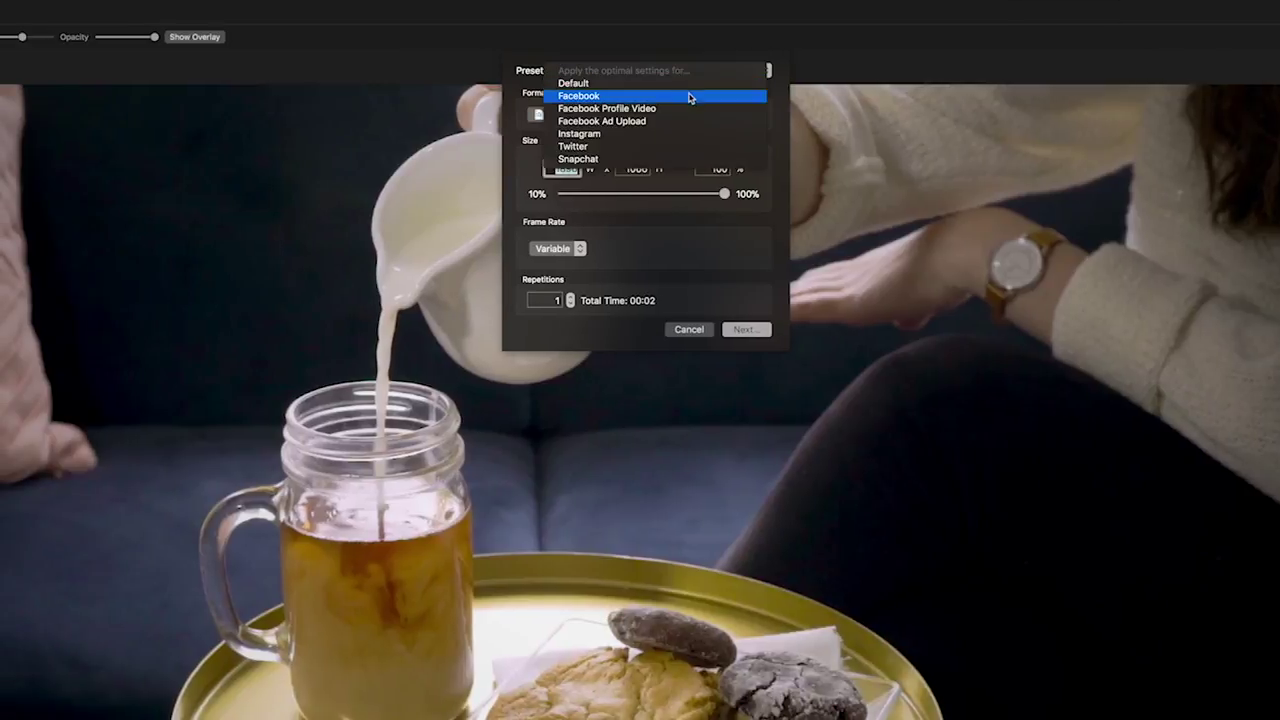
pyautogui.click(631, 134)
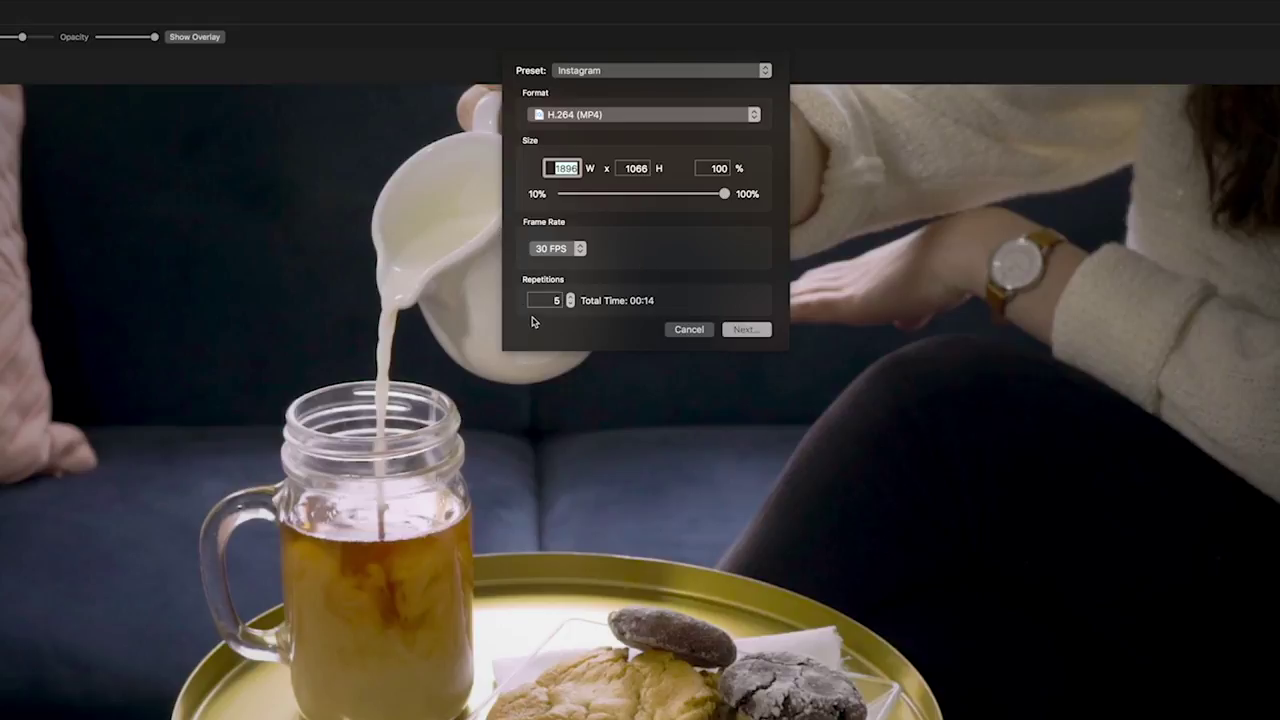
pyautogui.click(741, 333)
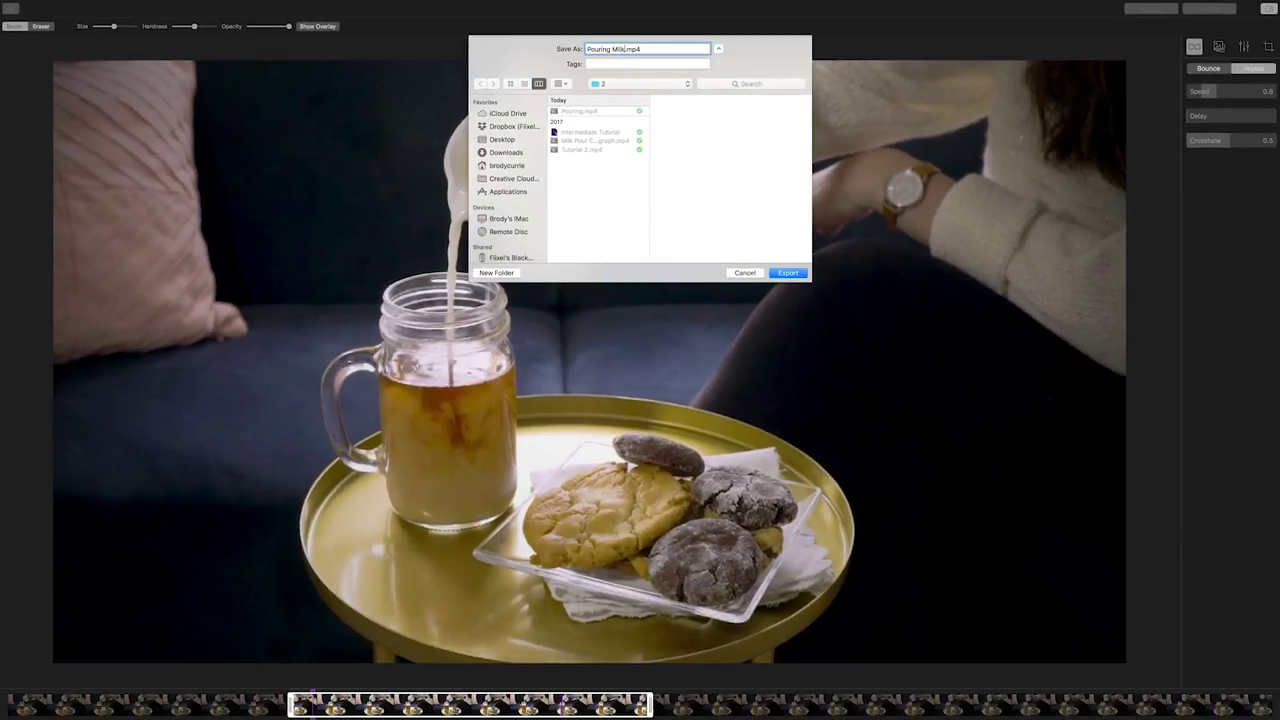
pyautogui.press('Return')
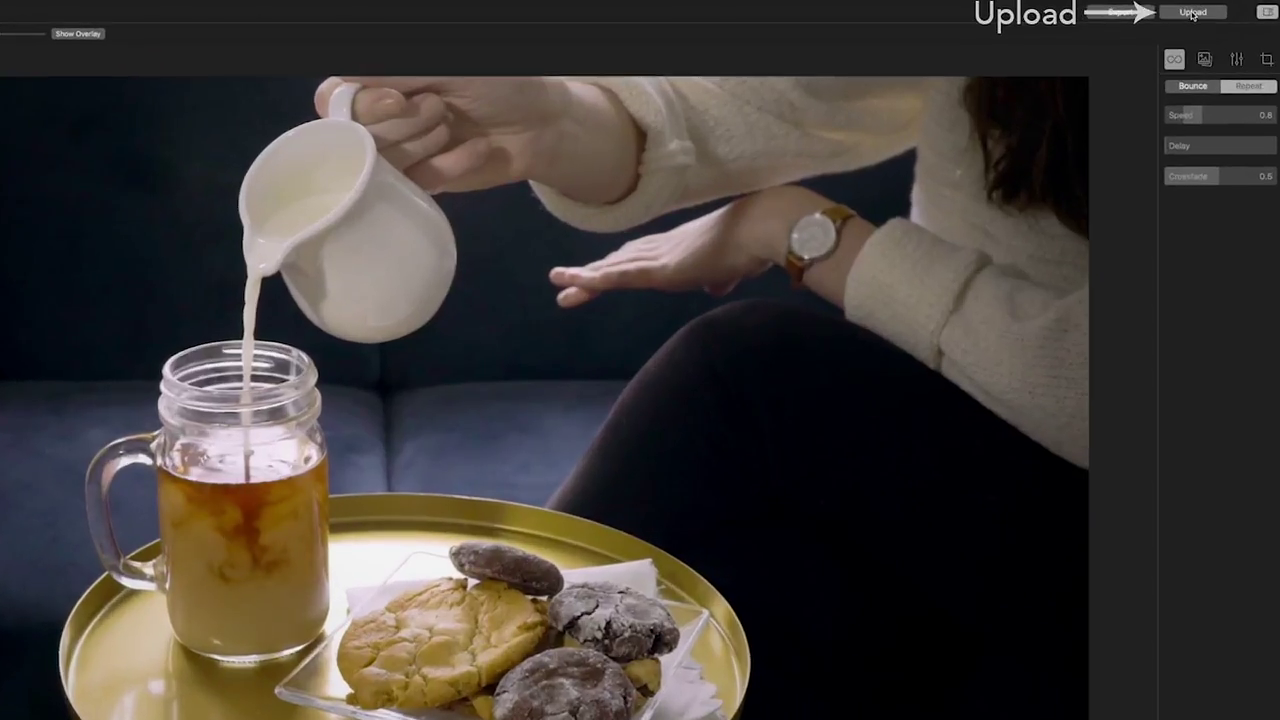
pyautogui.click(1192, 14)
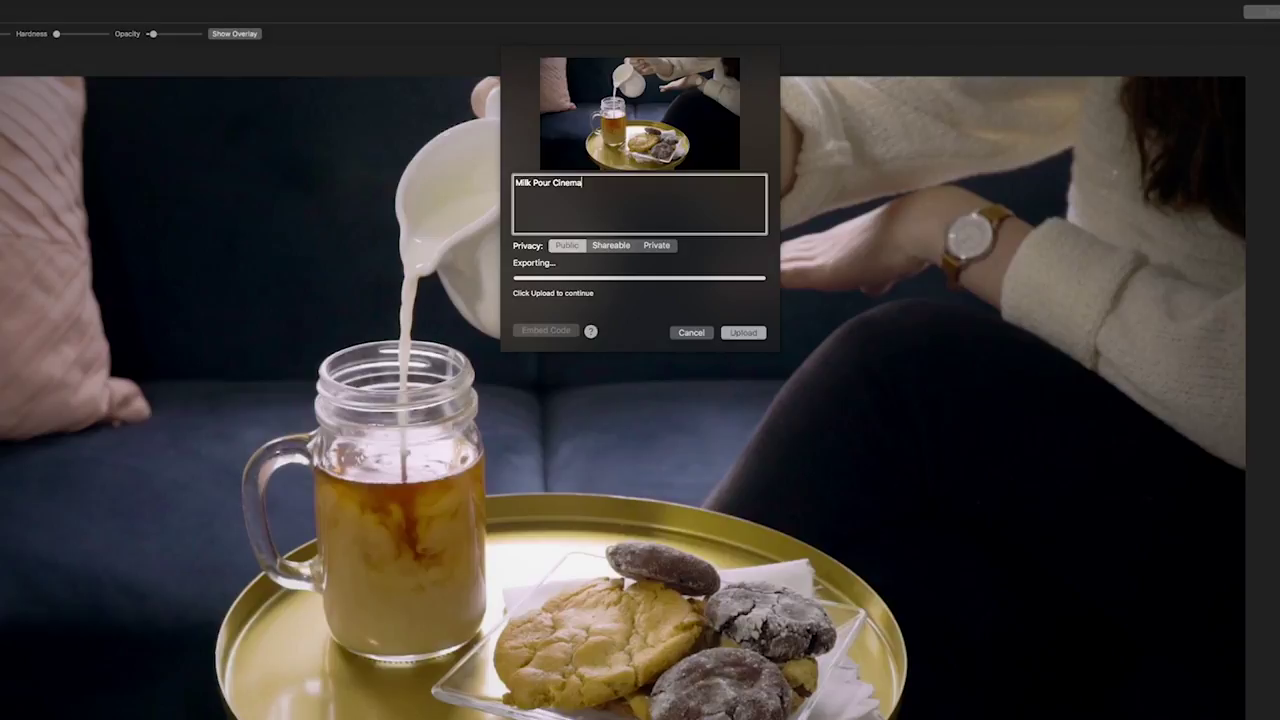
pyautogui.click(743, 332)
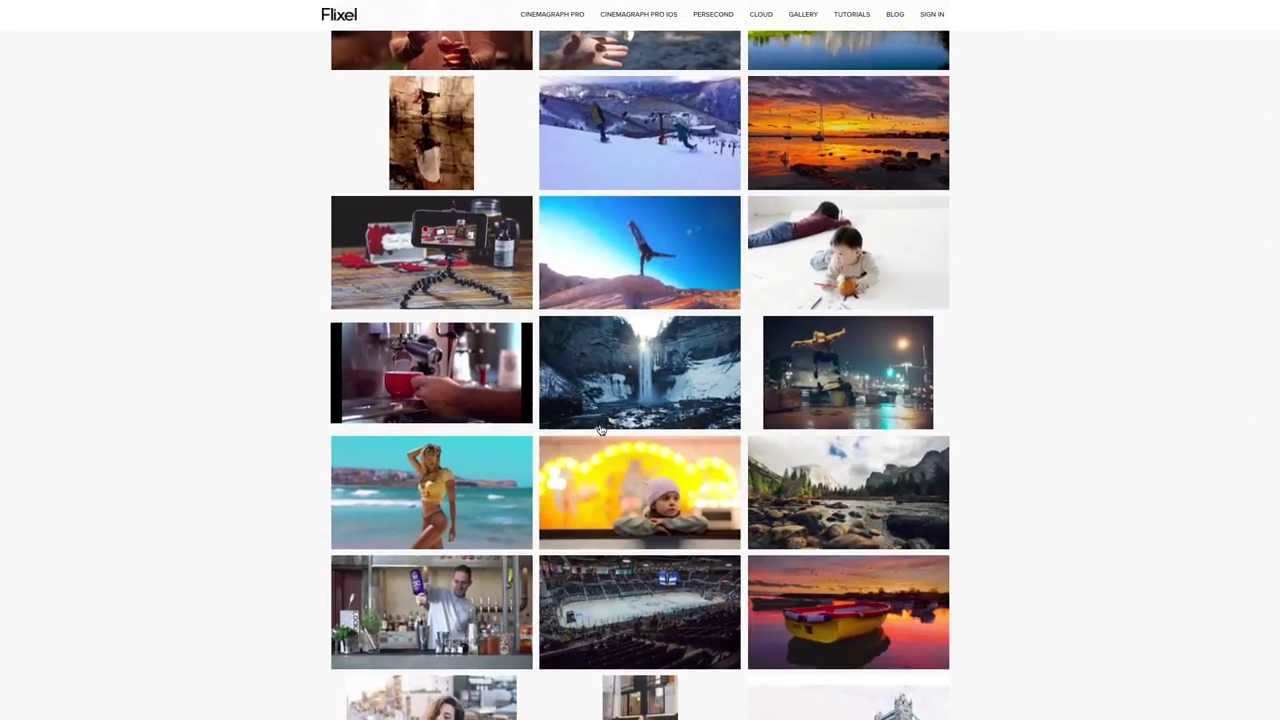
pyautogui.scroll(-2, 601, 430)
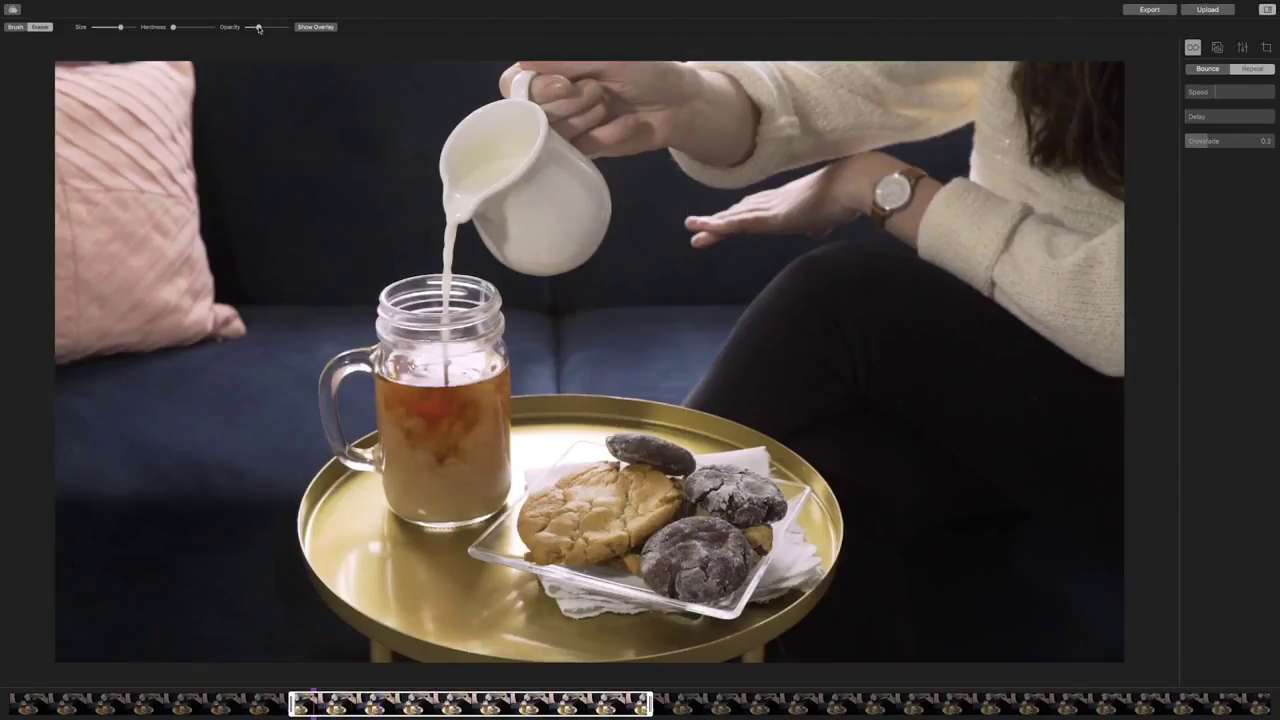
# Paint the mask over the mug and milk stream, then with a smaller brush over the pitcher.
pyautogui.moveTo(479, 343)
pyautogui.mouseDown()
pyautogui.moveTo(469, 347)
pyautogui.moveTo(505, 338)
pyautogui.mouseUp()
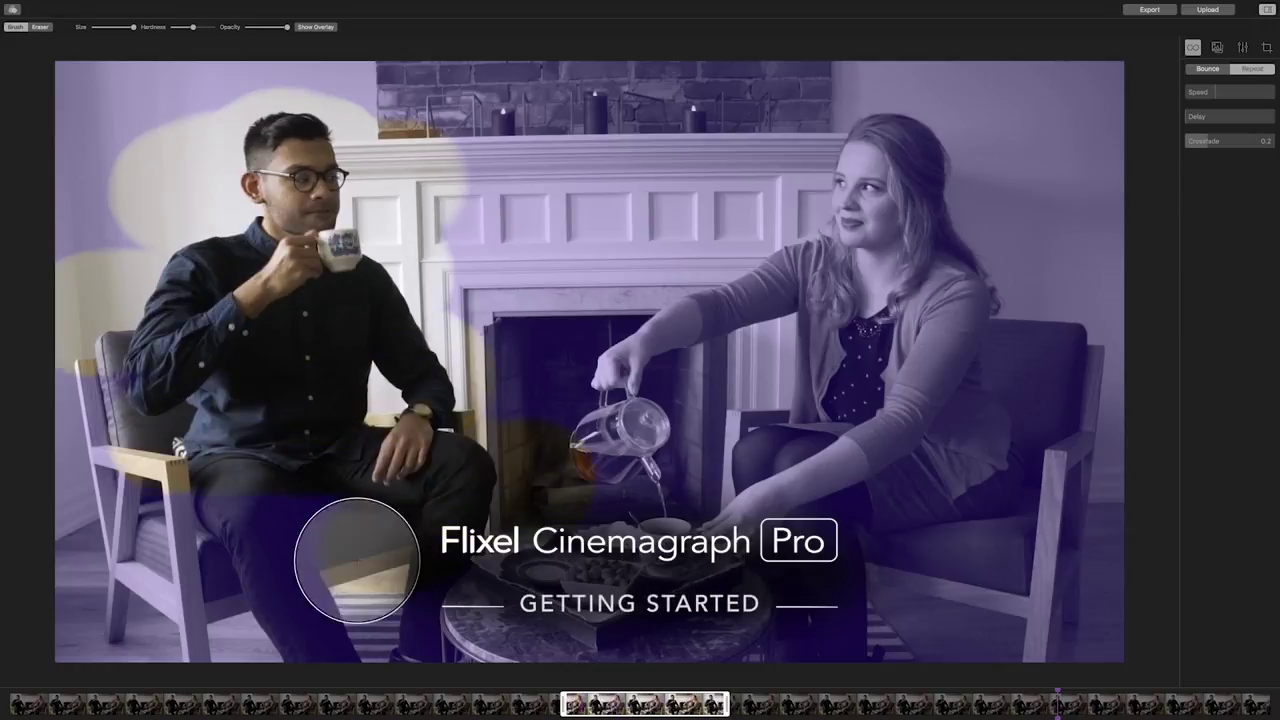
pyautogui.moveTo(357, 560)
pyautogui.mouseDown()
pyautogui.moveTo(214, 577)
pyautogui.moveTo(129, 371)
pyautogui.moveTo(120, 300)
pyautogui.mouseUp()
pyautogui.moveTo(133, 27); pyautogui.dragTo(113, 27)
pyautogui.moveTo(588, 477)
pyautogui.mouseDown()
pyautogui.moveTo(574, 430)
pyautogui.moveTo(484, 619)
pyautogui.mouseUp()
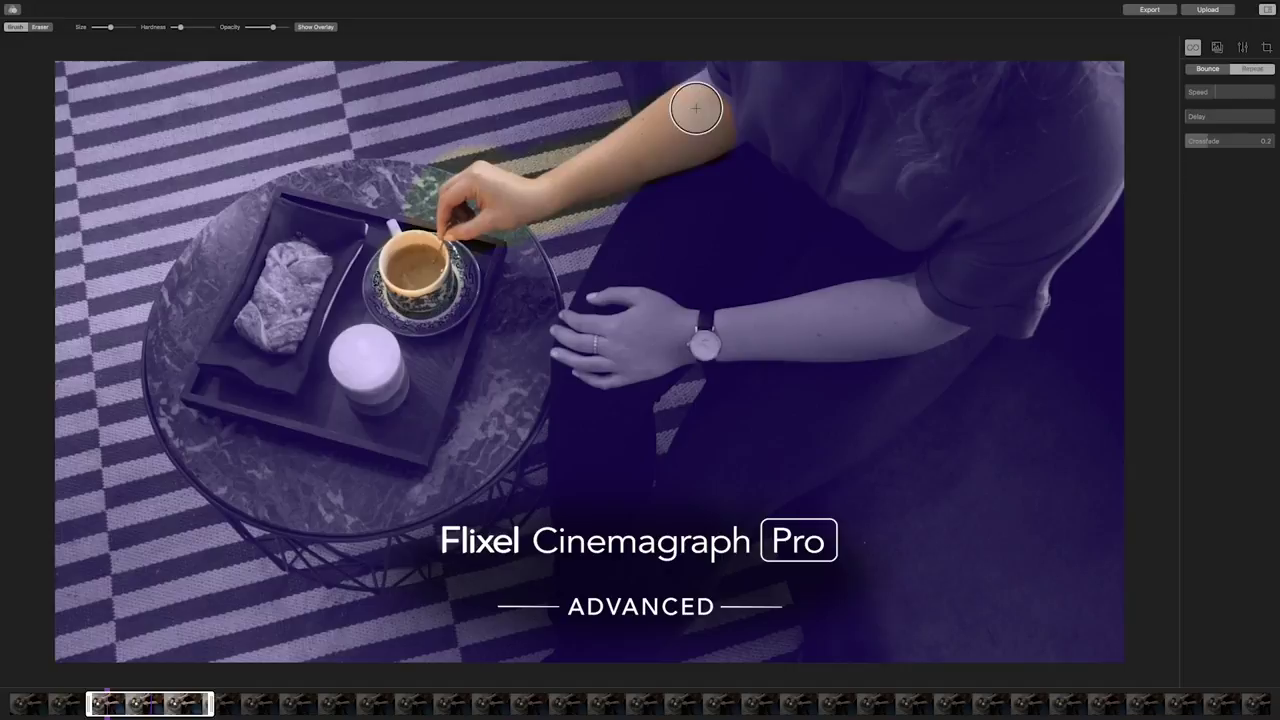
pyautogui.scroll(5, 706, 94)
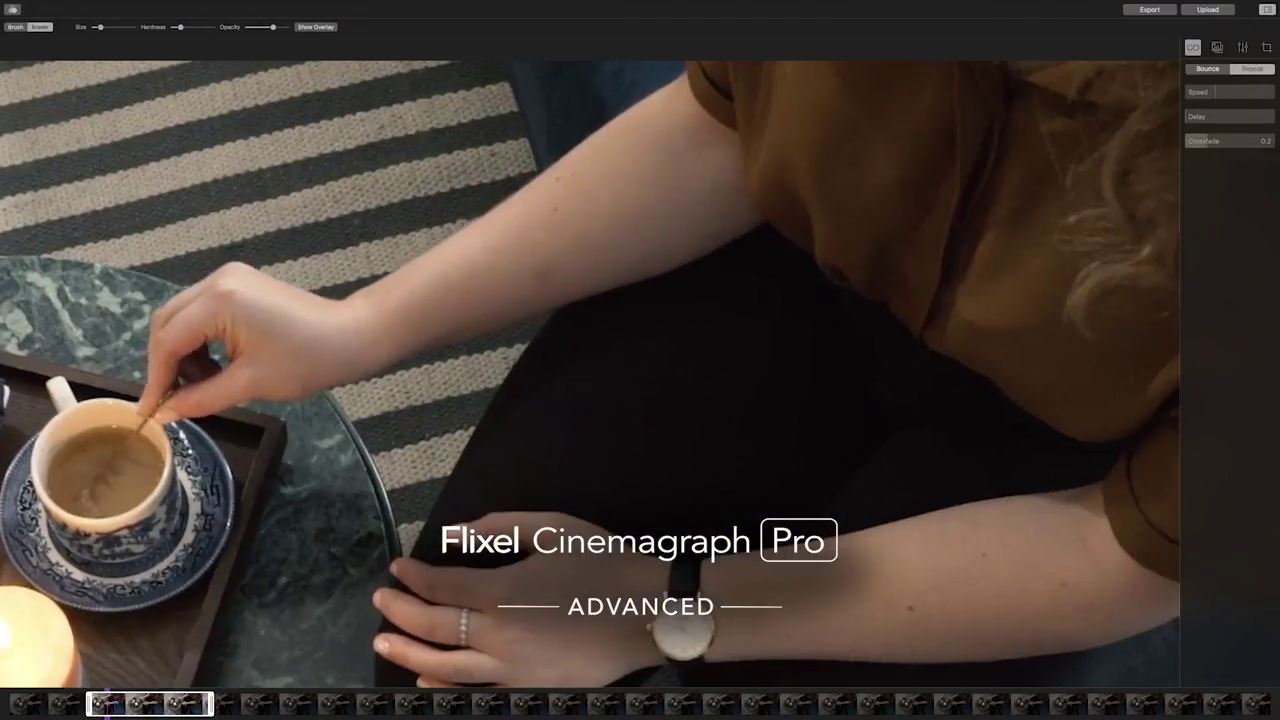
pyautogui.press('[')
pyautogui.press('[')
pyautogui.scroll(-5, 706, 94)
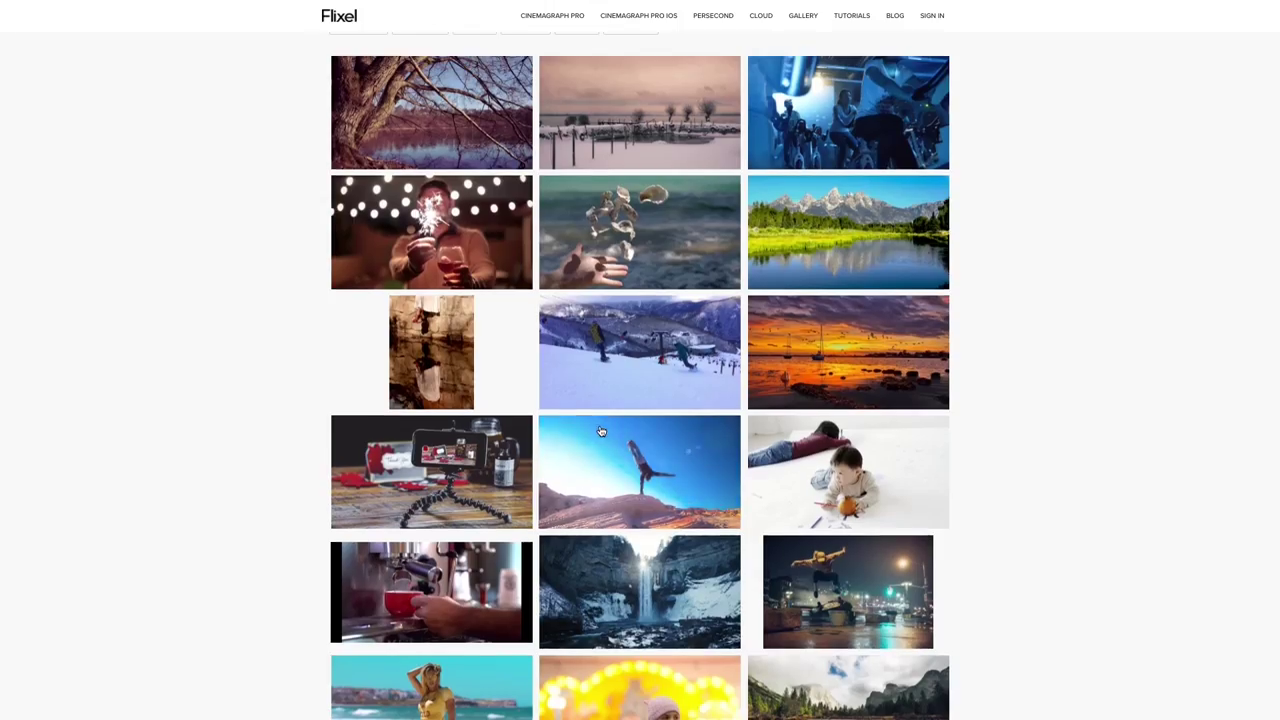
pyautogui.scroll(-2, 601, 431)
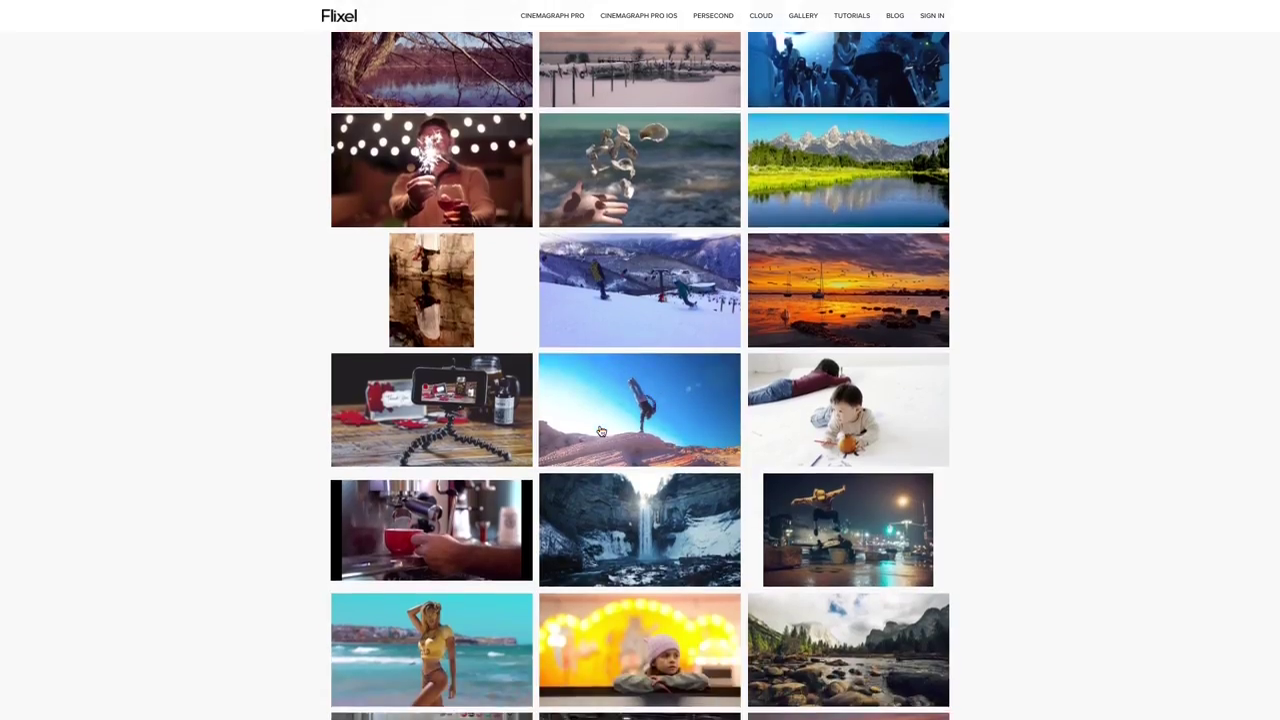
# Scroll down through the Flixel online cinemagraph gallery.
pyautogui.scroll(-3, 601, 431)
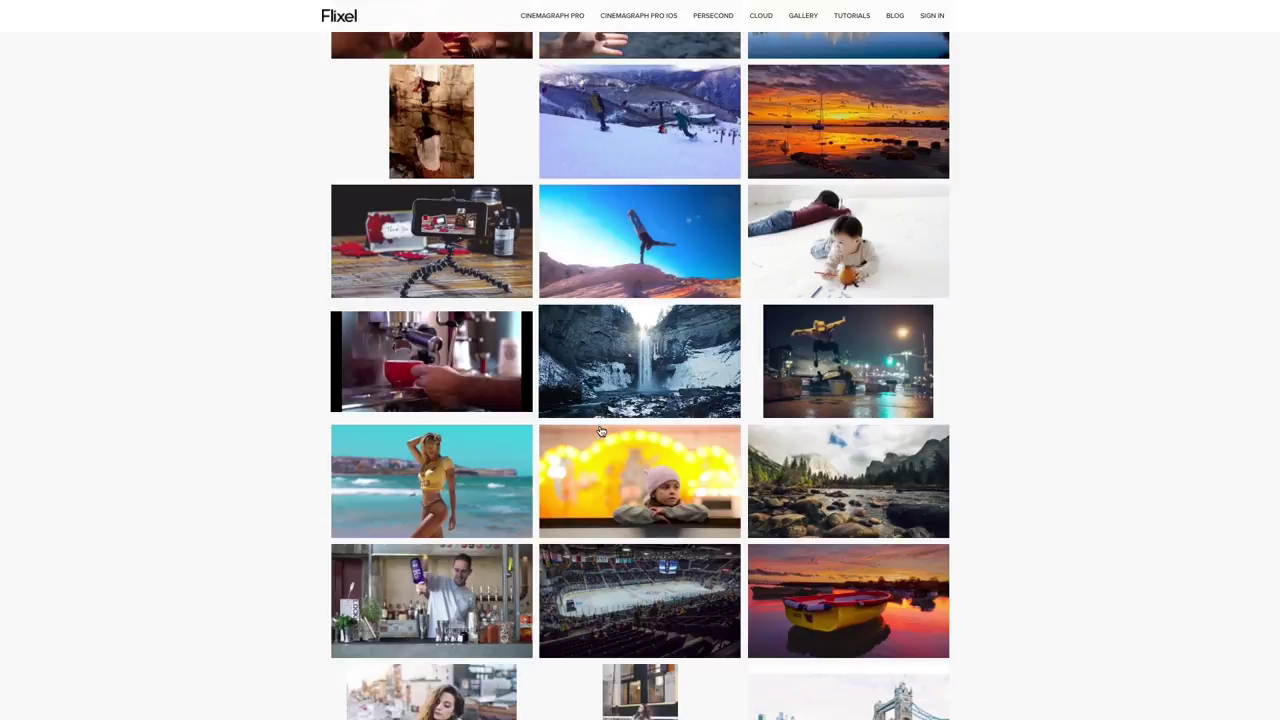
pyautogui.scroll(-2, 601, 431)
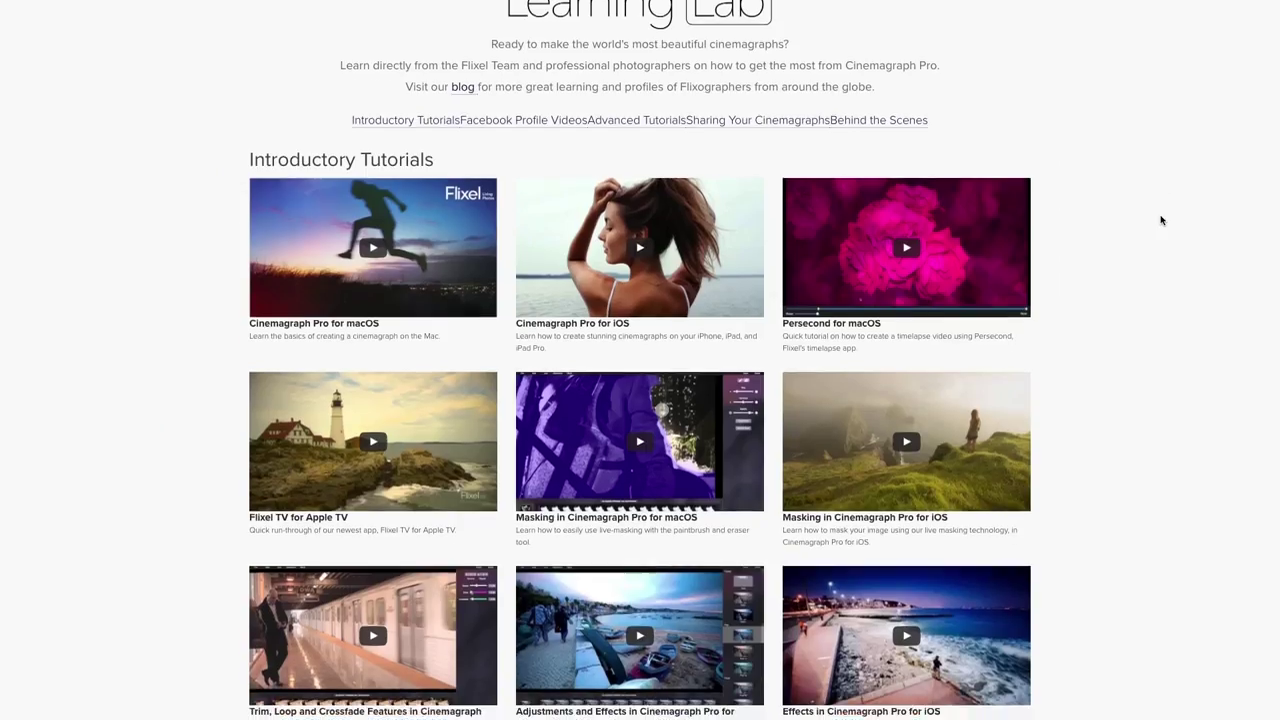
pyautogui.scroll(-3, 1161, 220)
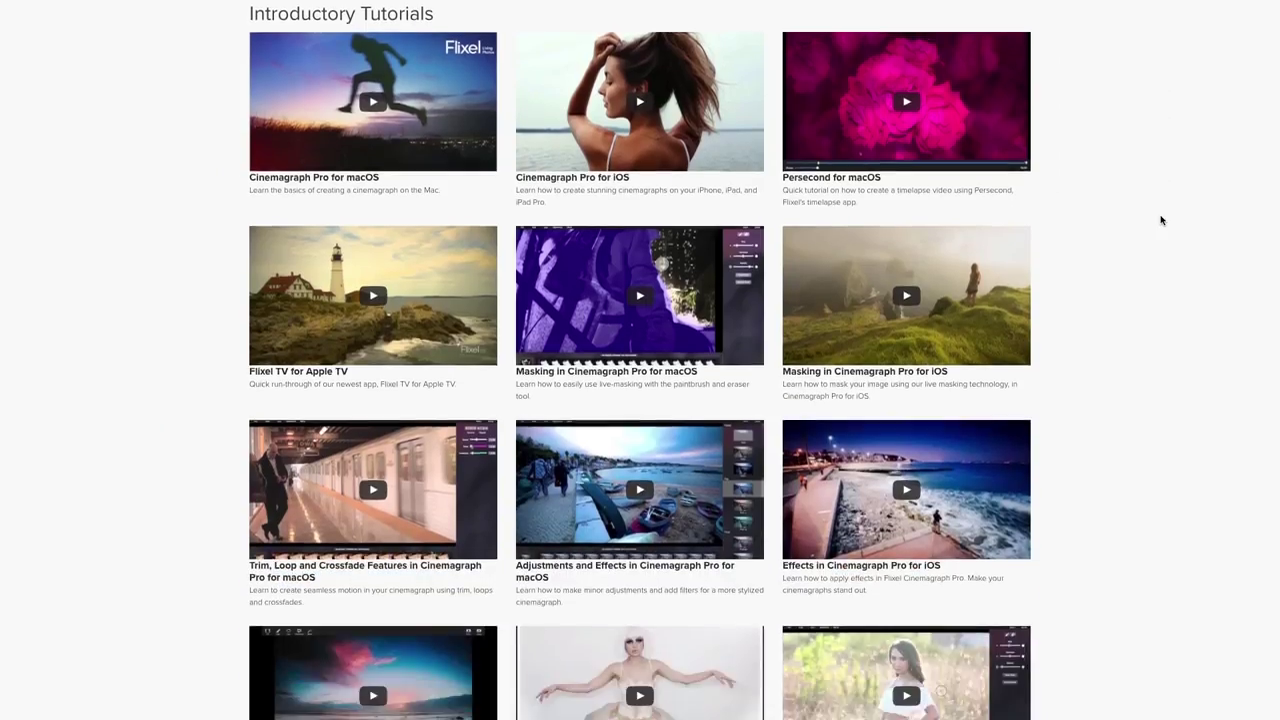